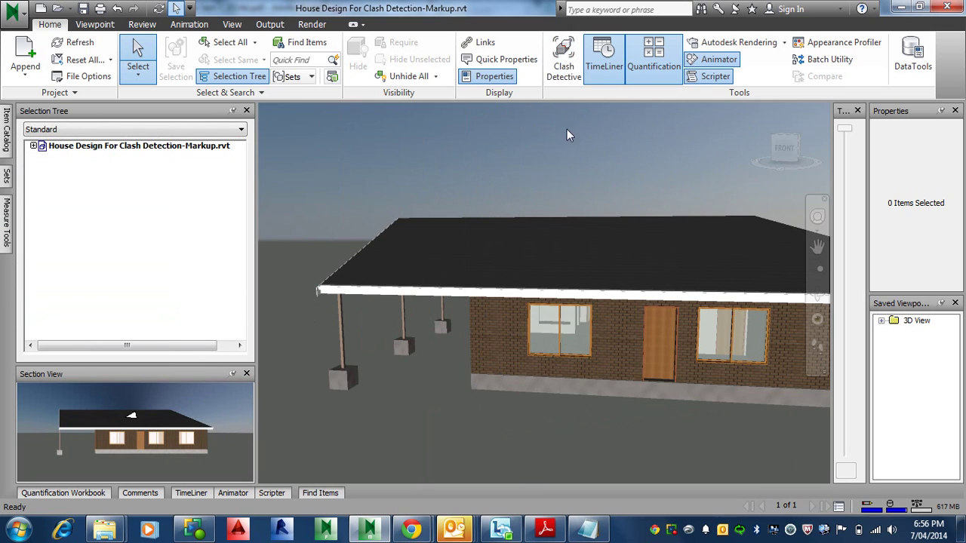
Open Clash Detective and rename Test 1 to 'Walls vs Columns'.
left_click(564, 56)
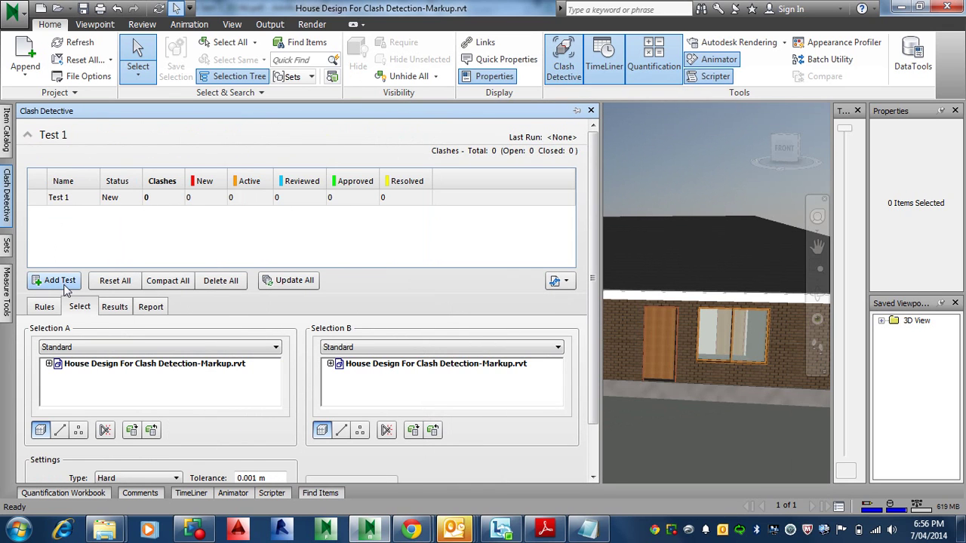
left_click(77, 202)
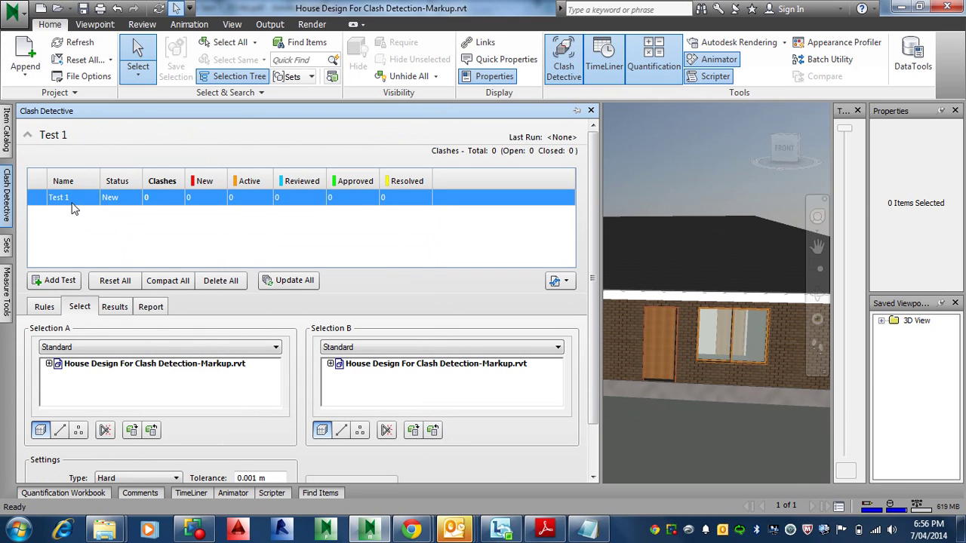
left_click(75, 197)
type("Walls vs Columns")
key("Return")
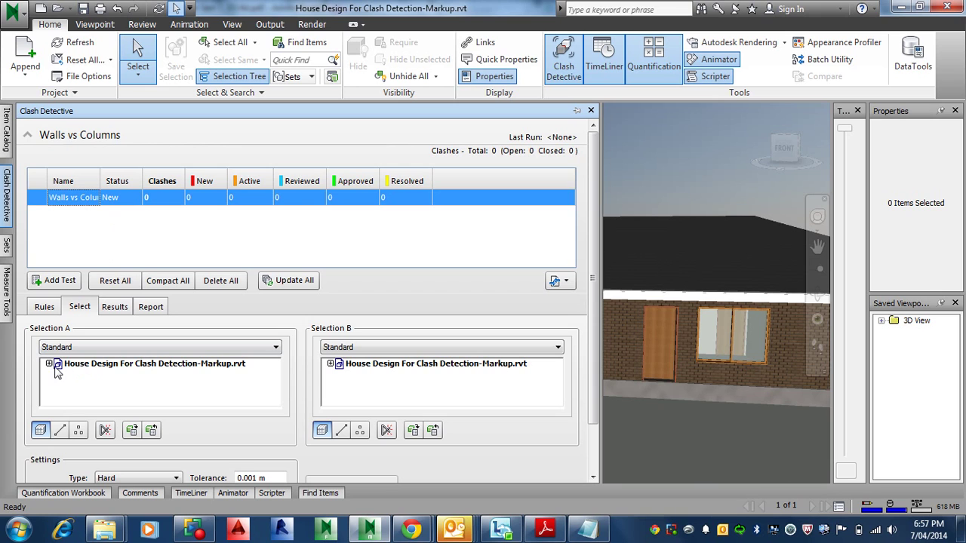
Look through the Rules, Results and Report tabs, return to Select, and collapse the test list.
left_click(80, 309)
left_click(43, 307)
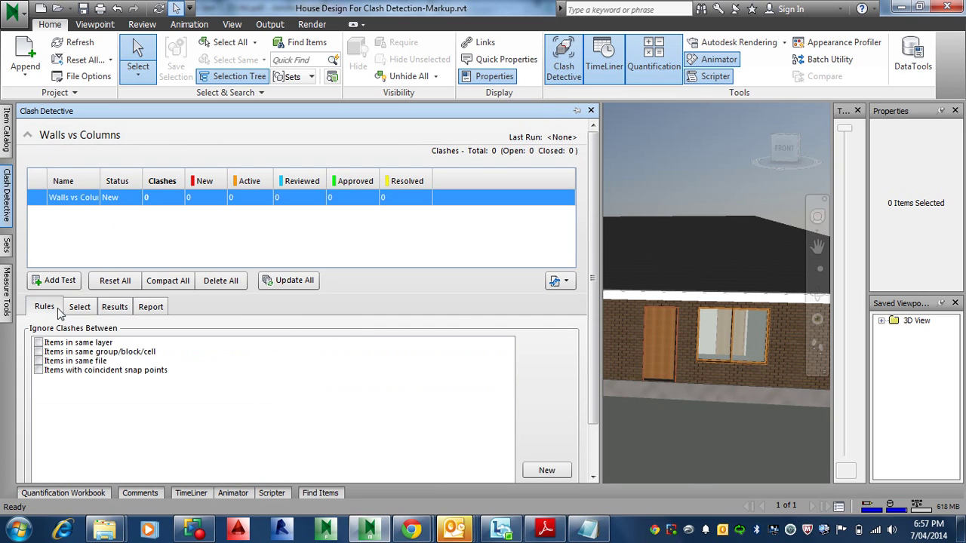
left_click(114, 307)
left_click(151, 307)
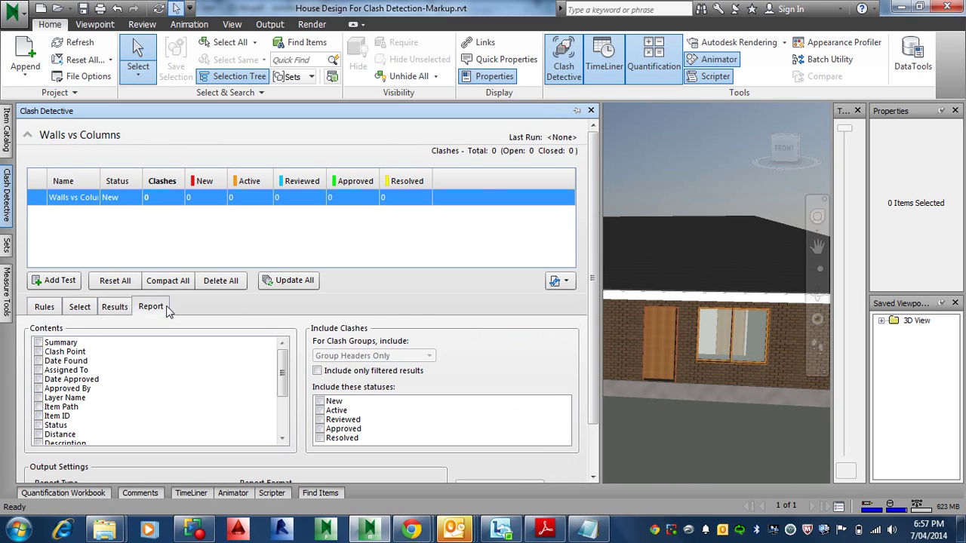
left_click(79, 307)
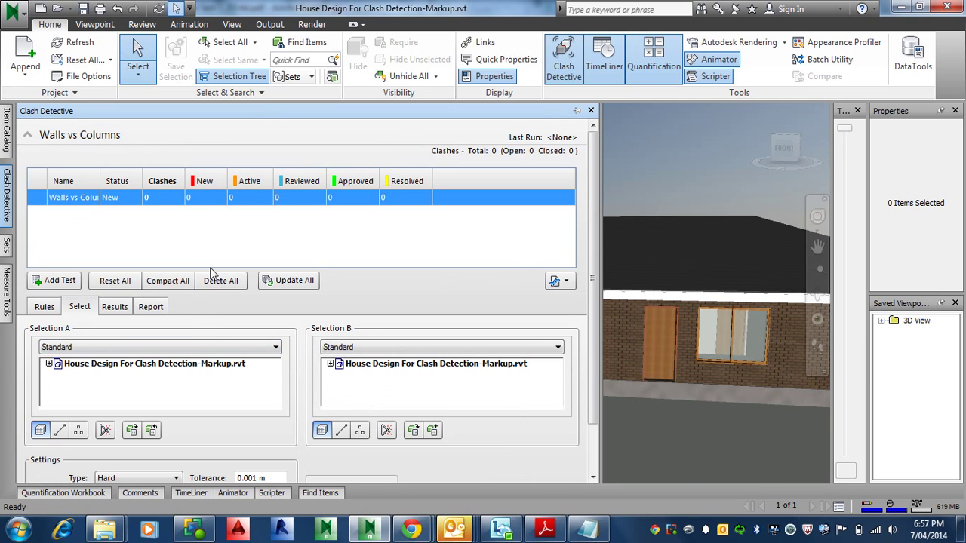
left_click(28, 136)
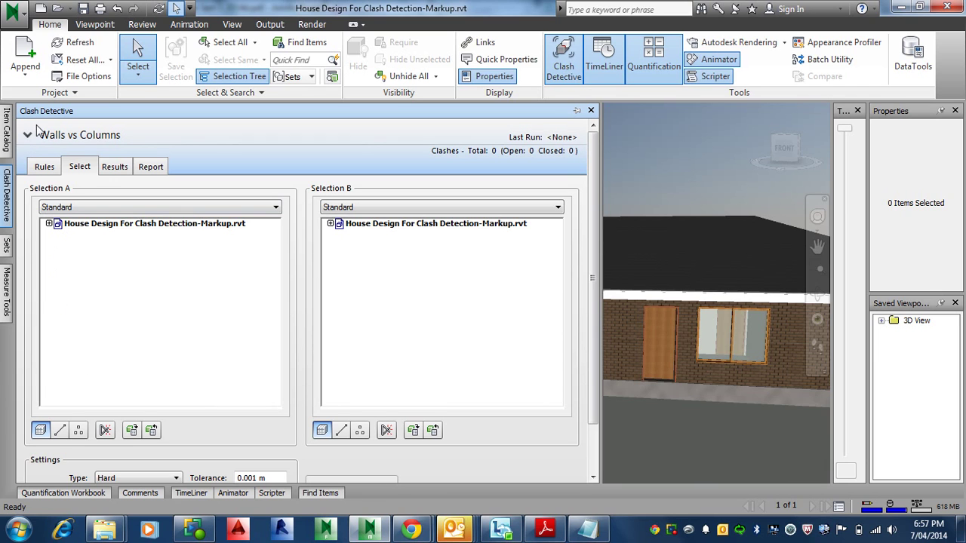
Choose Ground Floor Walls as Selection A, expanding them to show the three Basic Wall types.
left_click(48, 223)
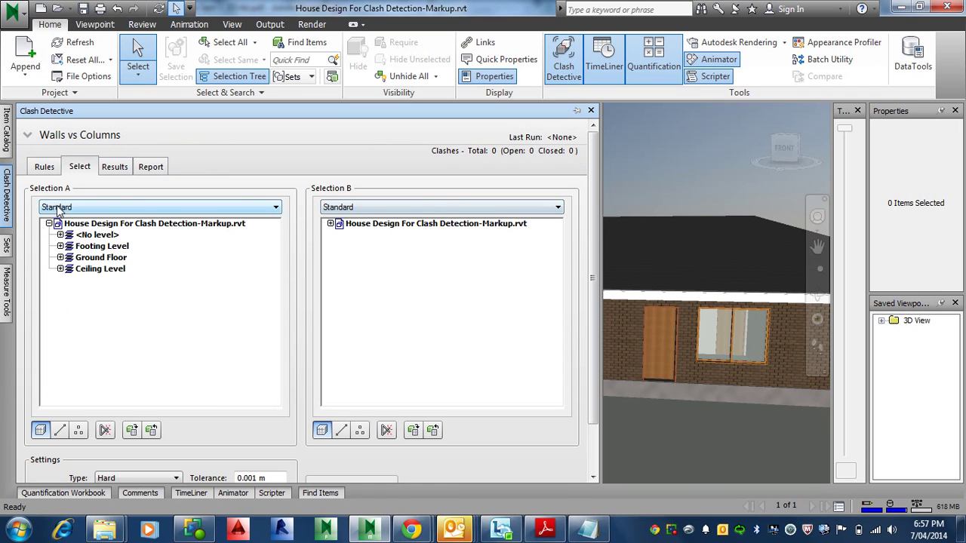
left_click(60, 257)
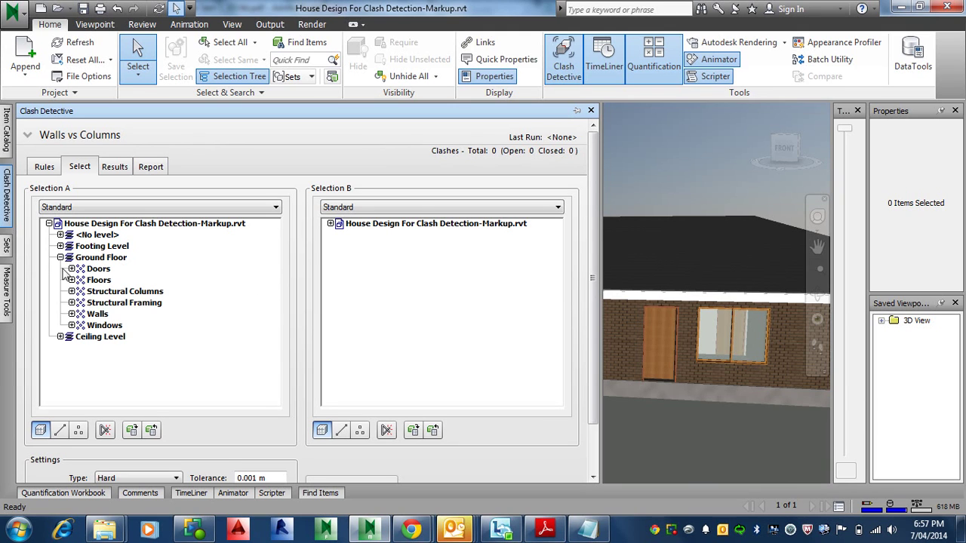
left_click(96, 313)
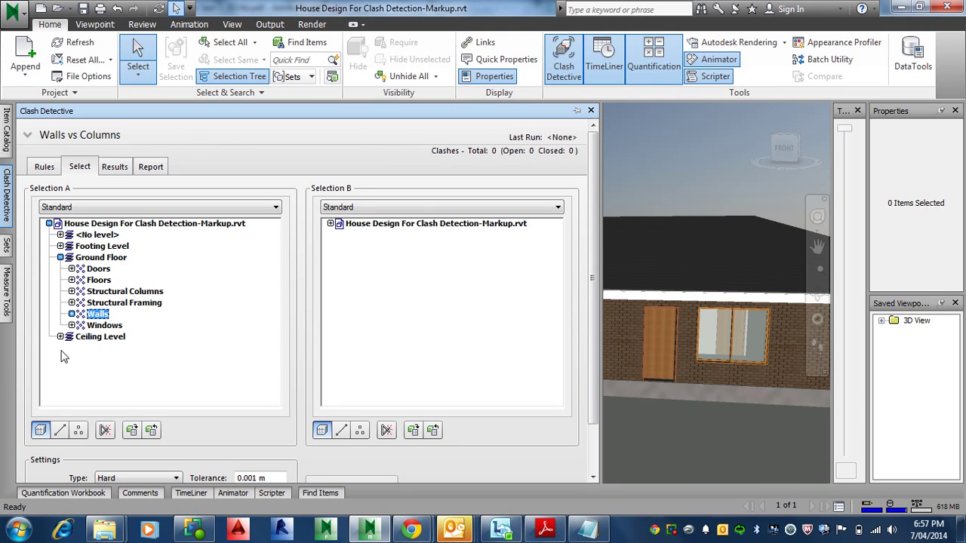
left_click(72, 314)
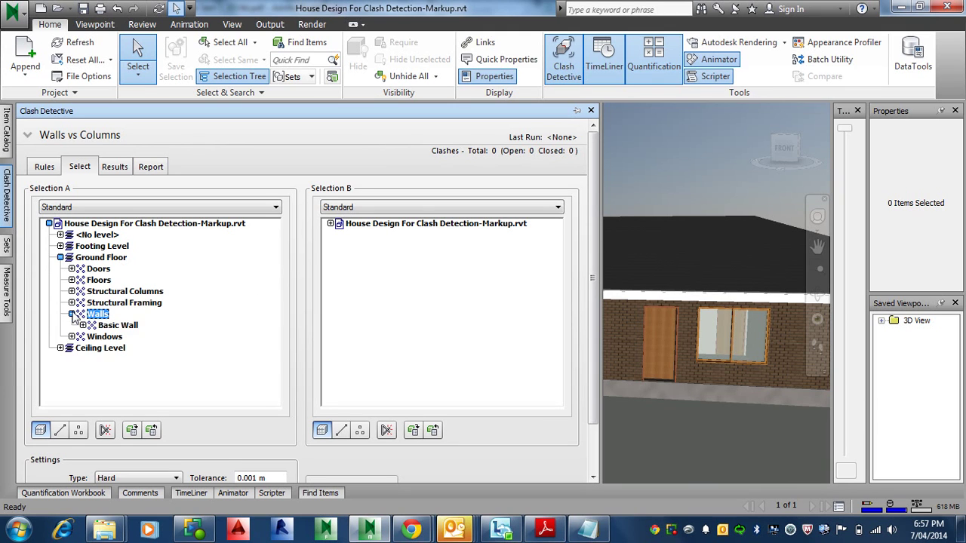
left_click(83, 325)
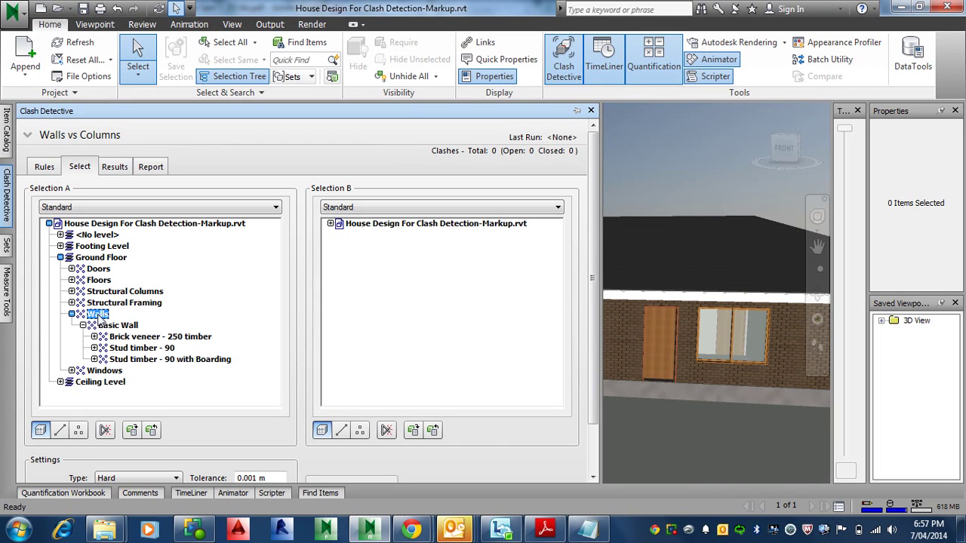
left_click(118, 361)
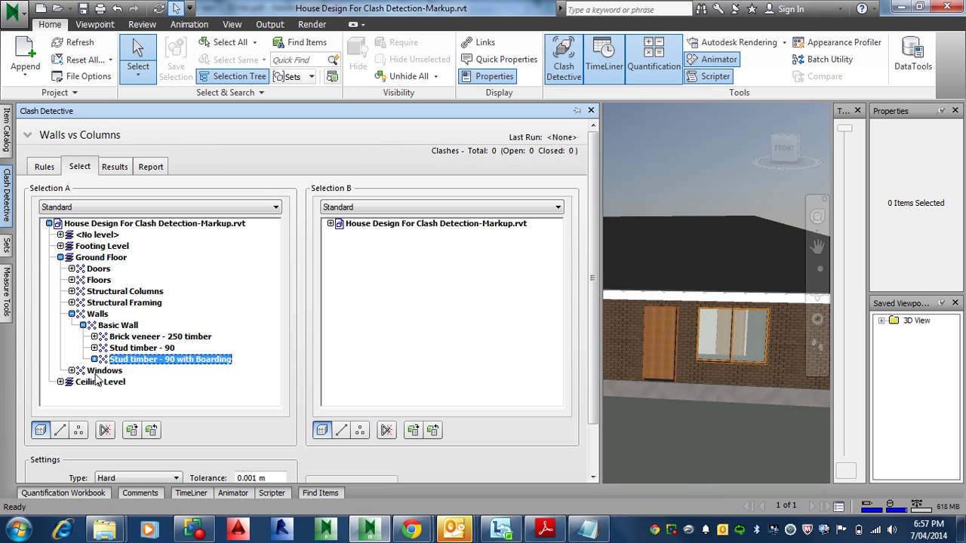
left_click(97, 314)
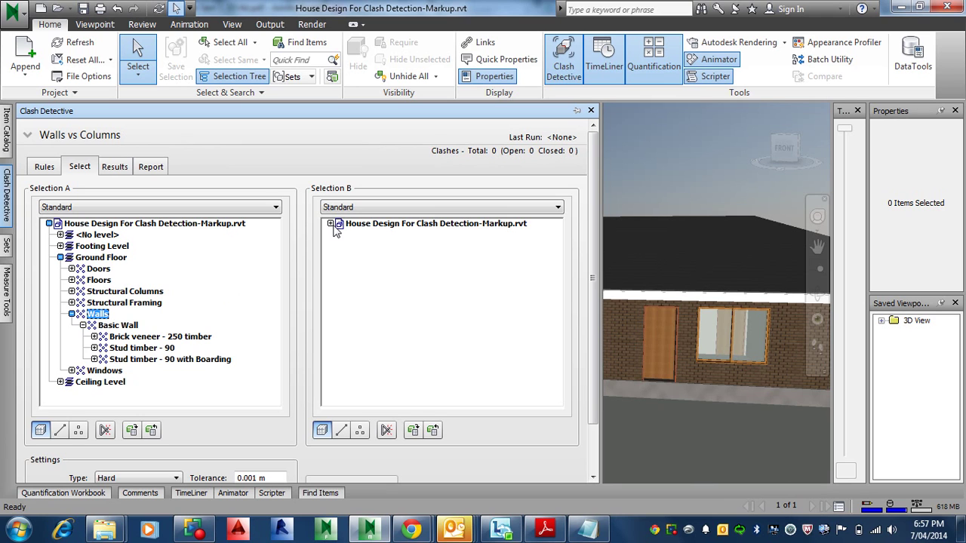
Choose Ground Floor Structural Columns as Selection B and collapse the expanded branches in both trees.
left_click(331, 224)
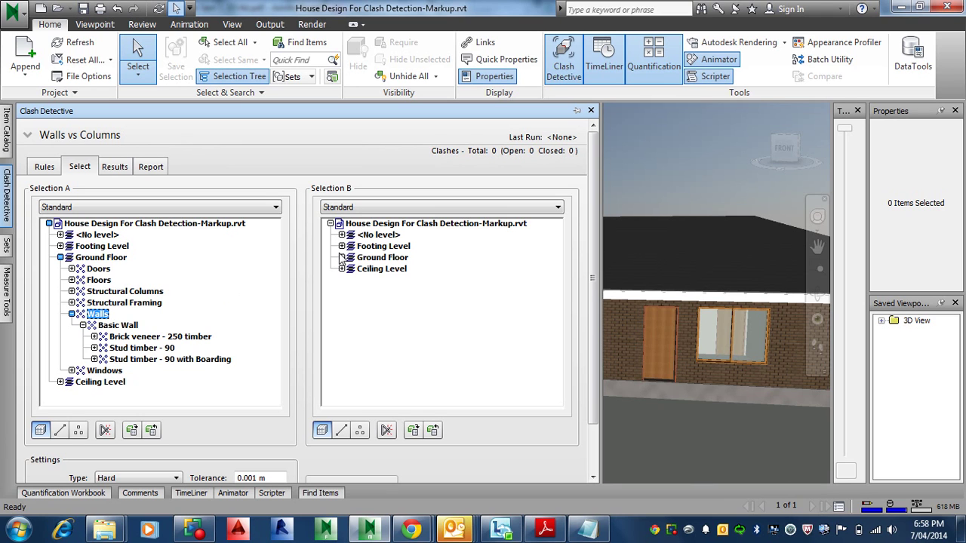
left_click(341, 257)
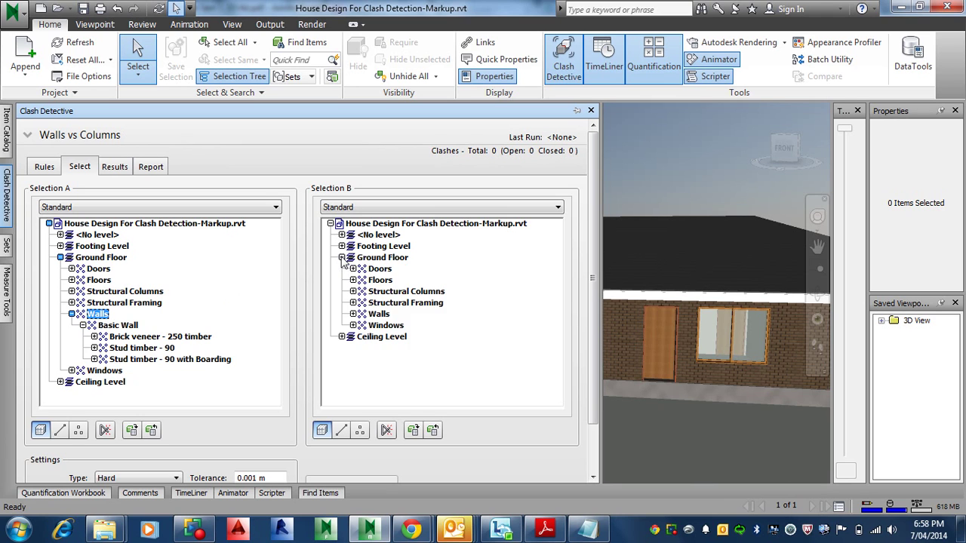
left_click(353, 292)
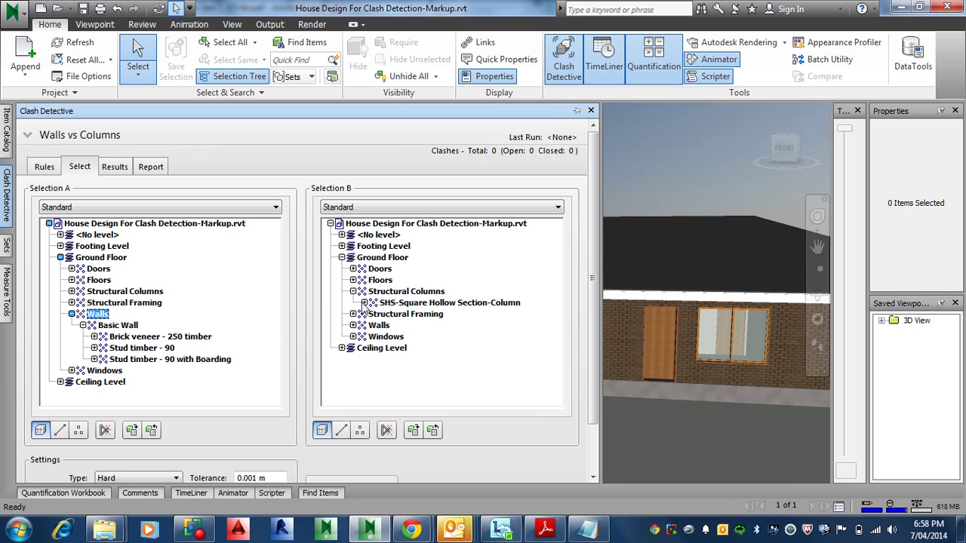
left_click(364, 303)
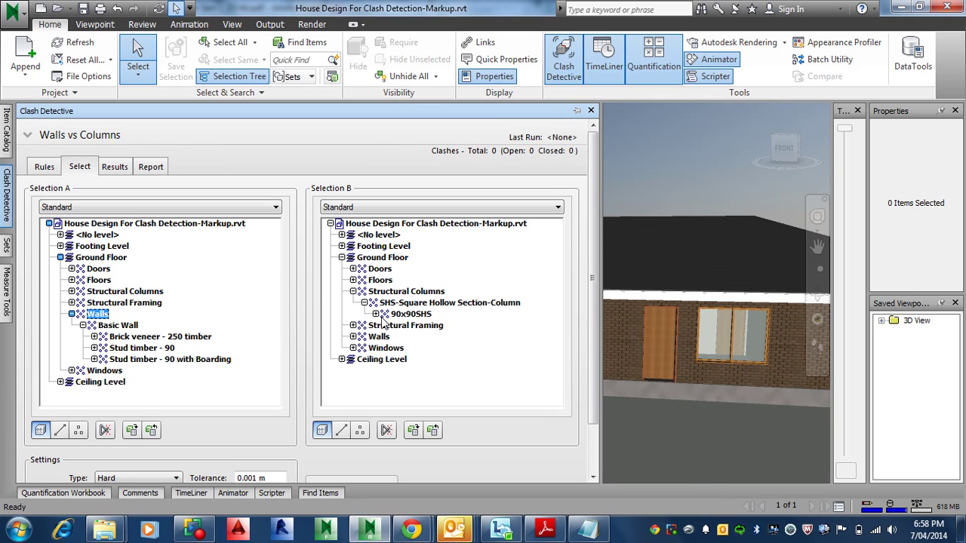
left_click(380, 315)
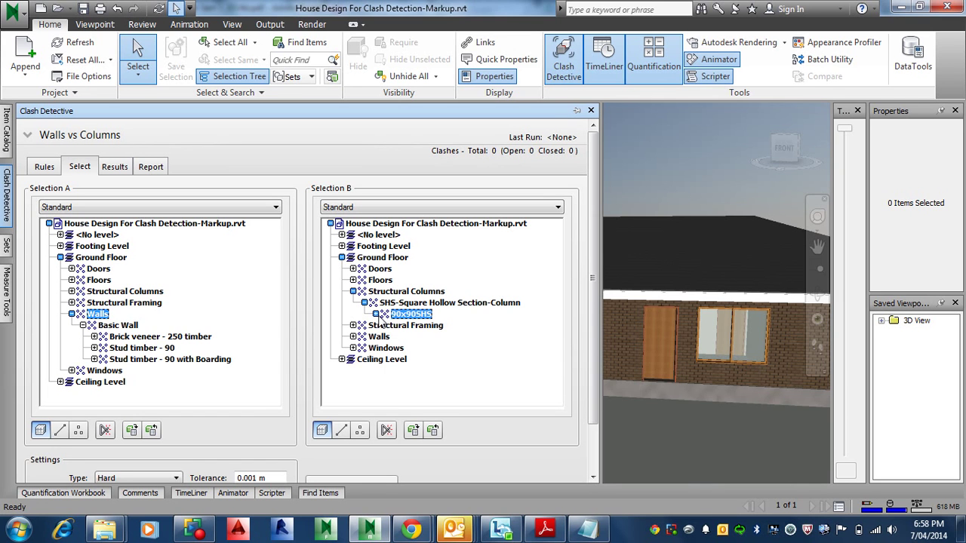
left_click(375, 313)
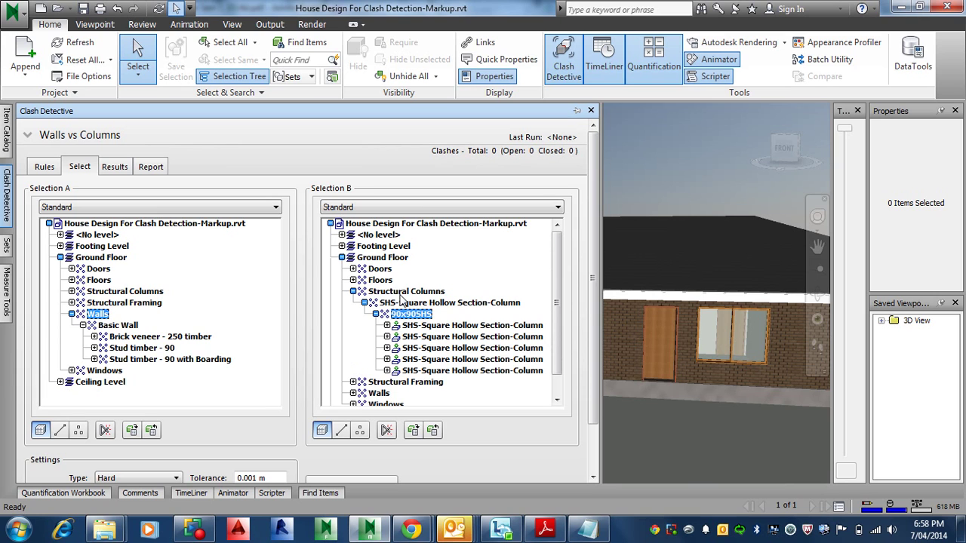
left_click(401, 293)
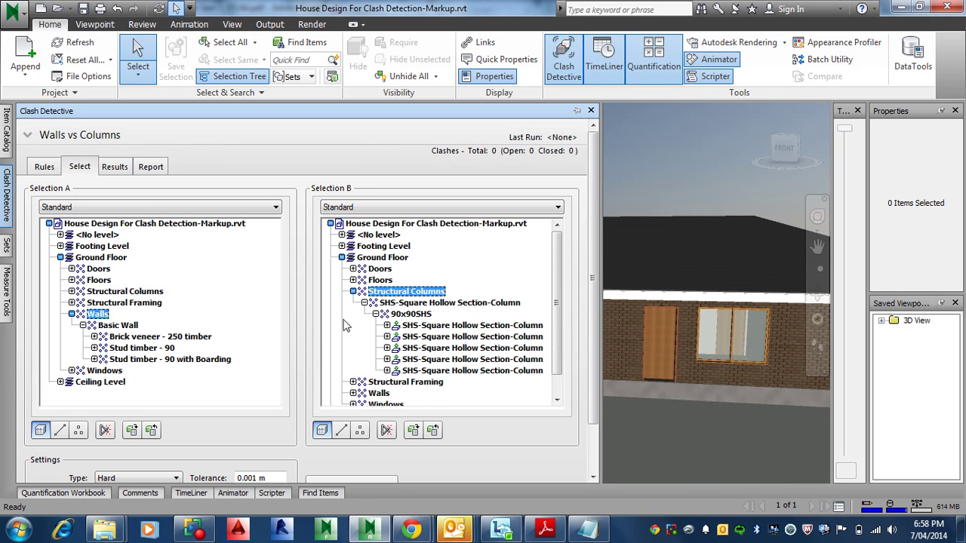
left_click(364, 303)
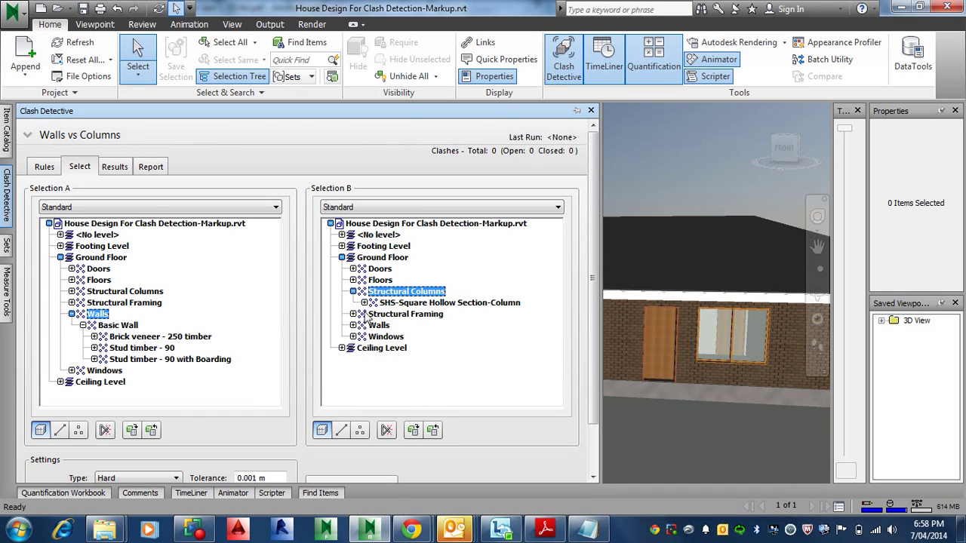
left_click(83, 325)
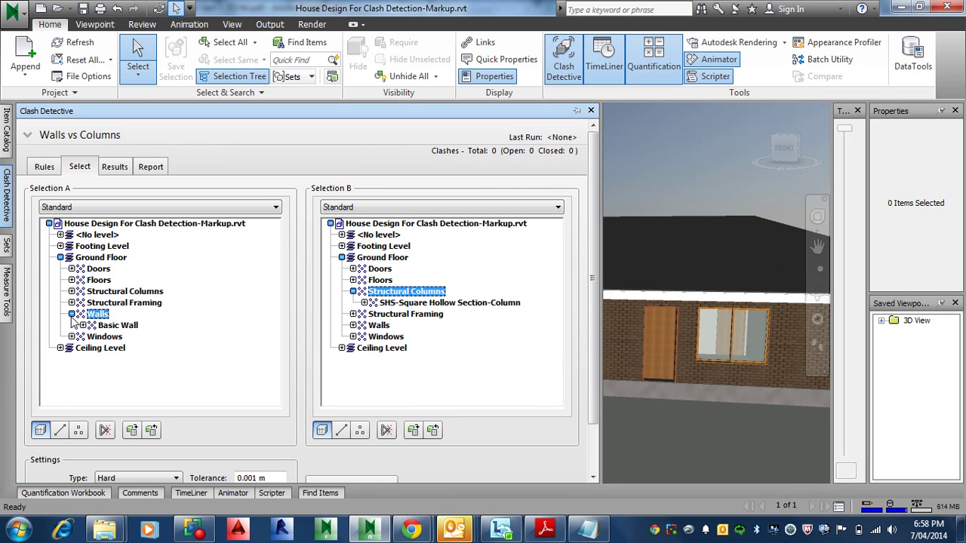
left_click(72, 314)
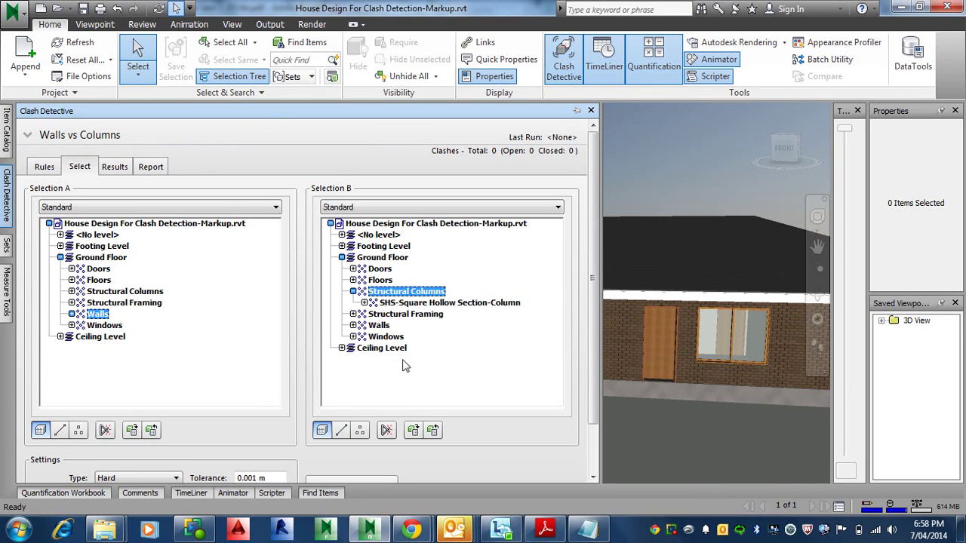
Pin and float the Clash Detective panel, keeping the clash type set to Hard.
left_click(577, 111)
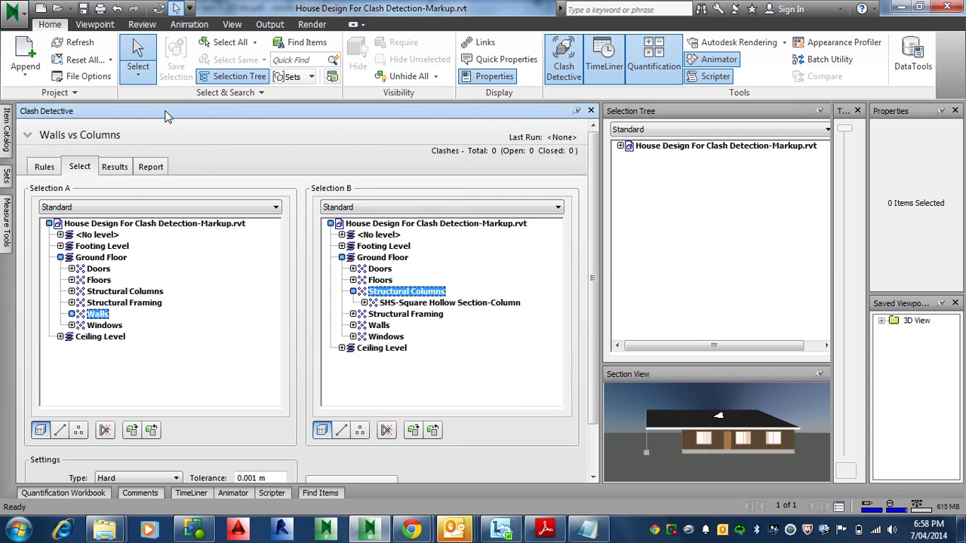
left_click_drag(168, 117, 195, 5)
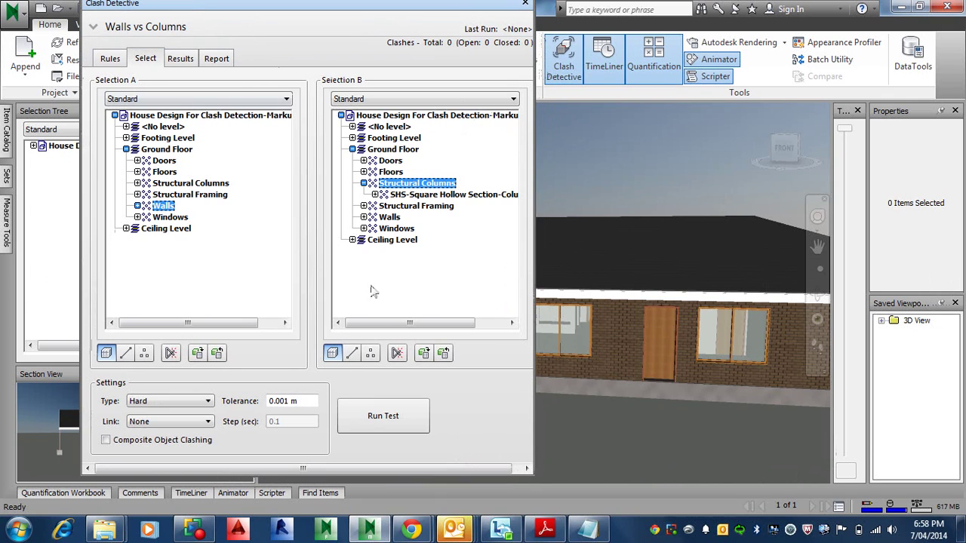
left_click(181, 404)
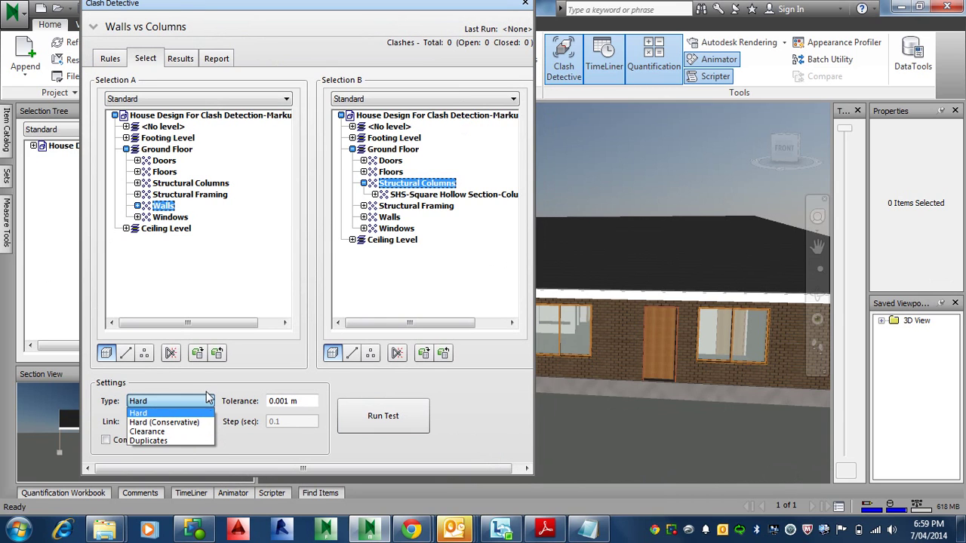
left_click(172, 414)
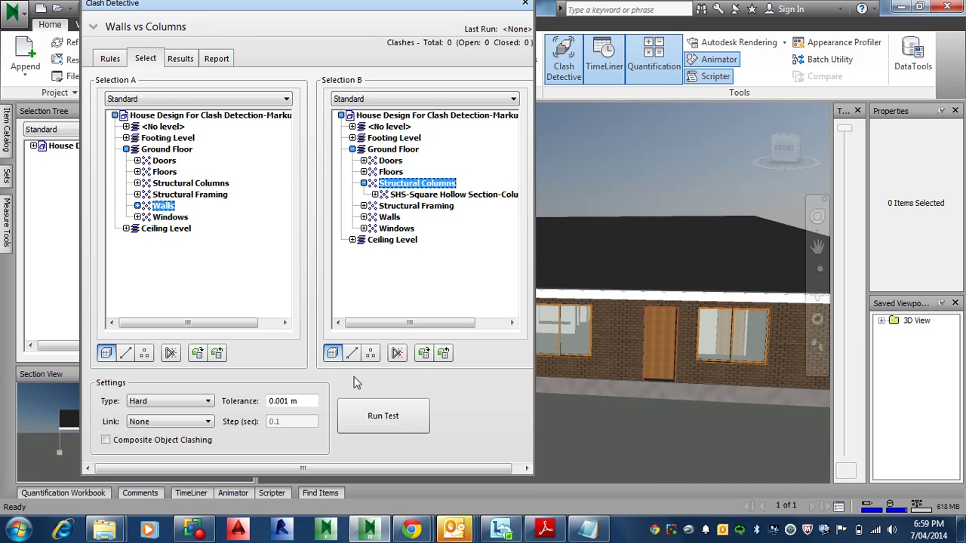
Run the test for 5 Hard clashes, dock the results left, and hide Selection Tree and Section View.
left_click(386, 417)
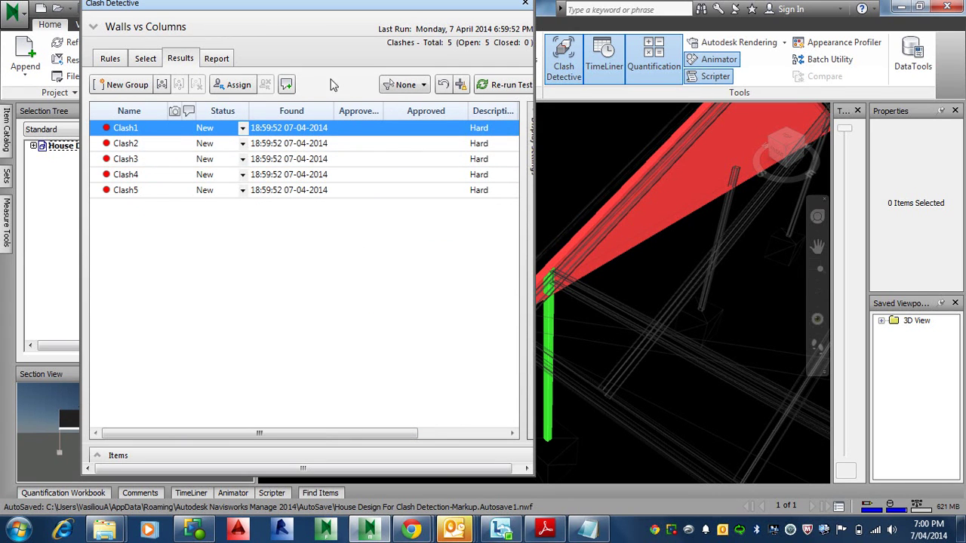
left_click_drag(101, 10, 75, 25)
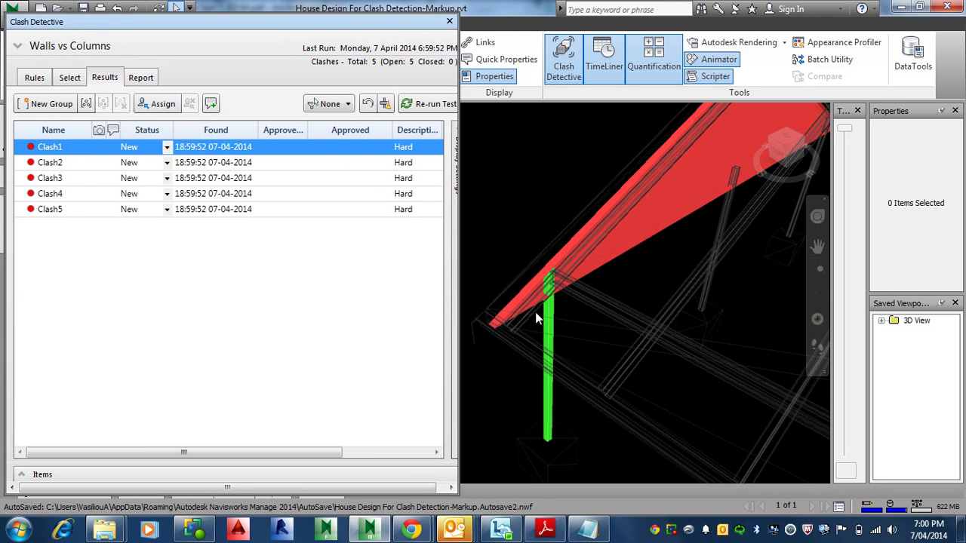
left_click_drag(213, 26, 40, 294)
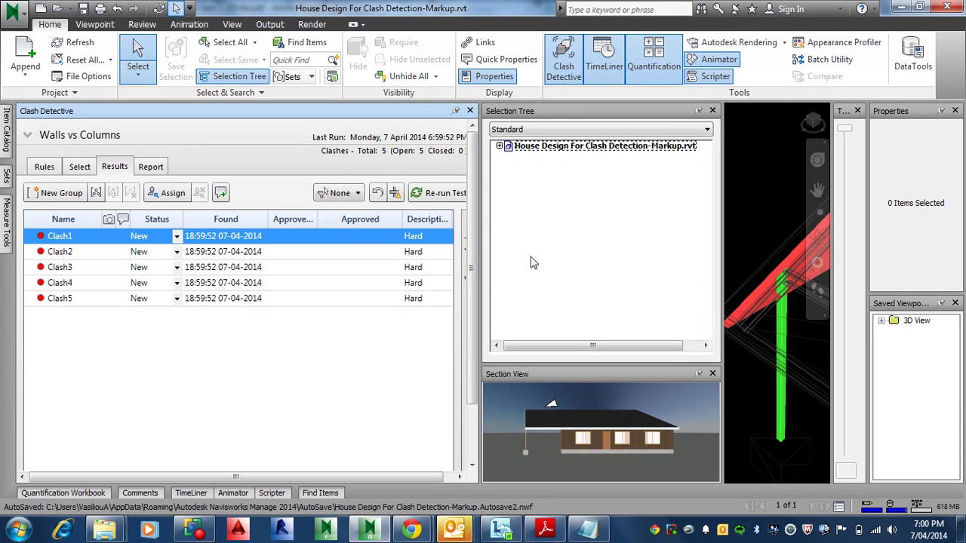
left_click(698, 111)
left_click(699, 111)
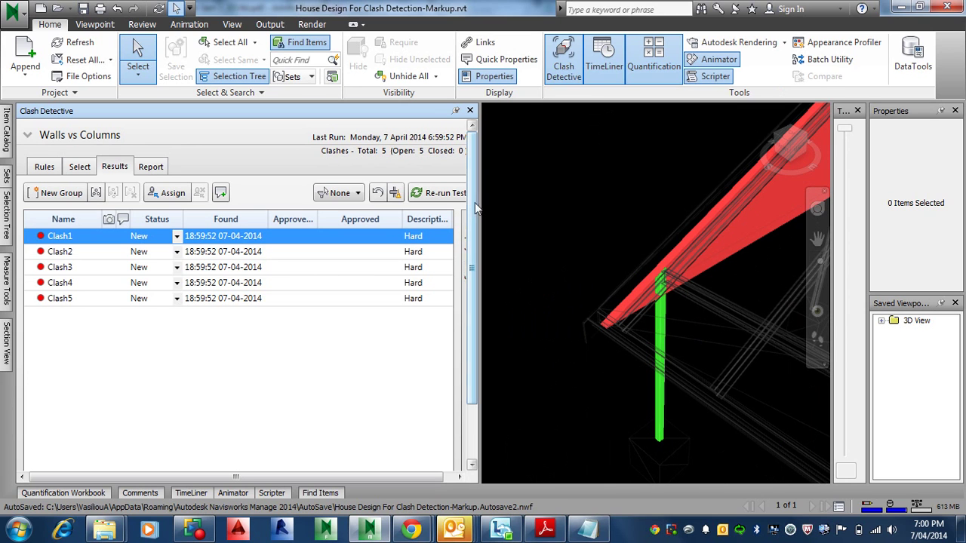
Narrow the results panel, then zoom and orbit around Clash1's column piercing the red roof.
left_click_drag(479, 198, 220, 179)
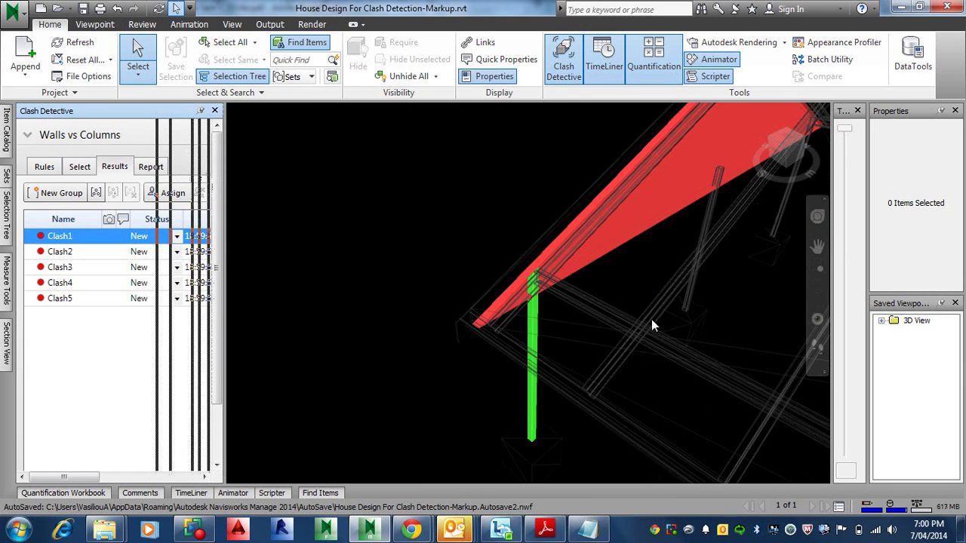
scroll(637, 300, "down", 5)
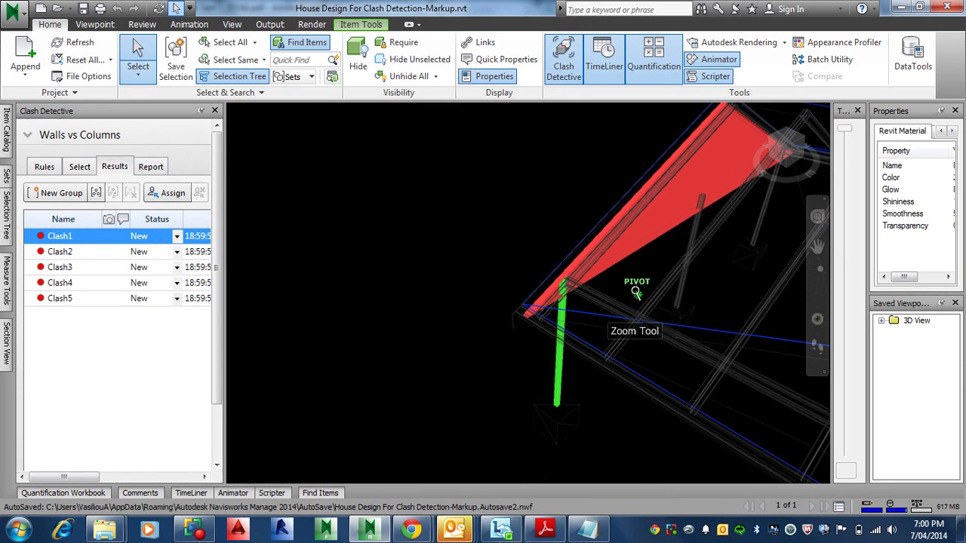
mouse_move(607, 301)
middle_mouse_down("shift")
mouse_move(710, 345)
mouse_move(821, 274)
mouse_move(798, 268)
middle_mouse_up("shift")
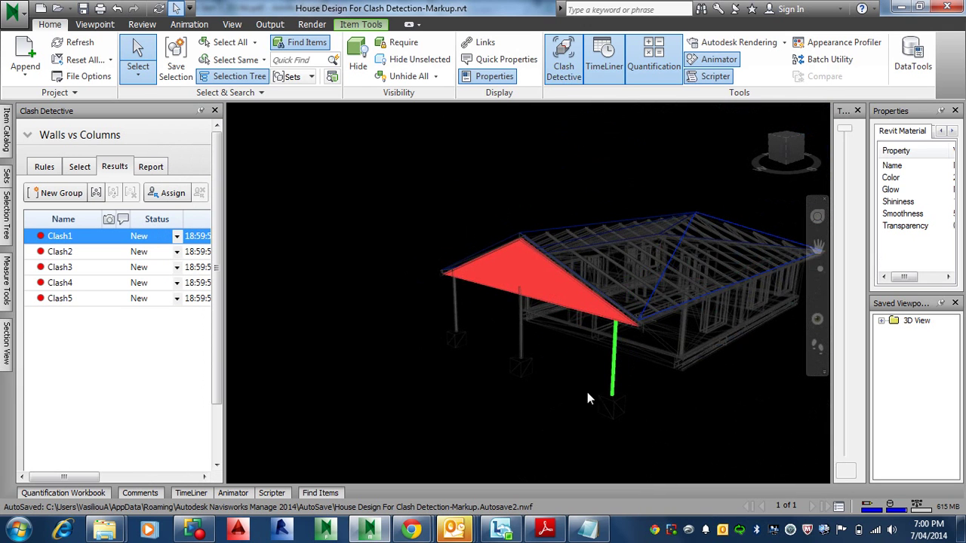
scroll(585, 355, "up", 6)
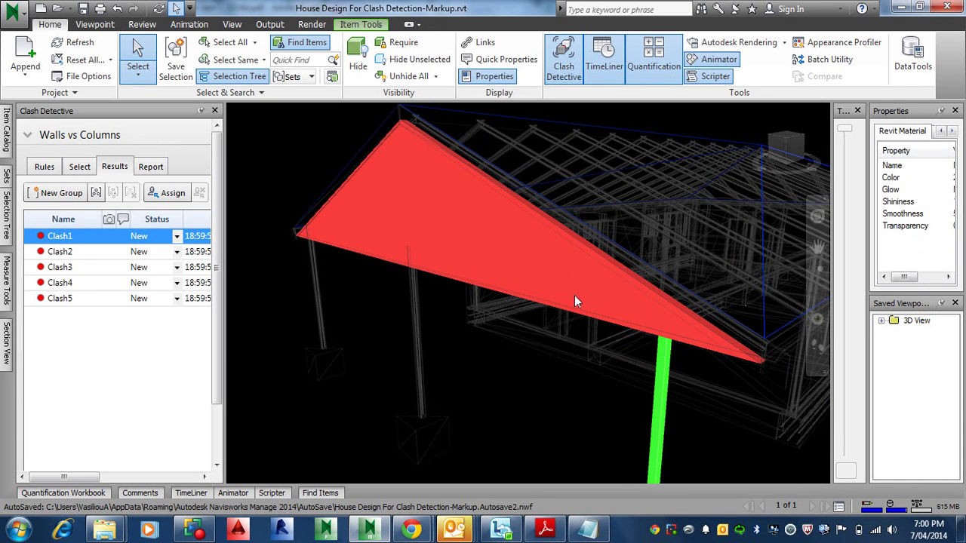
scroll(577, 286, "up", 5)
scroll(566, 273, "down", 4)
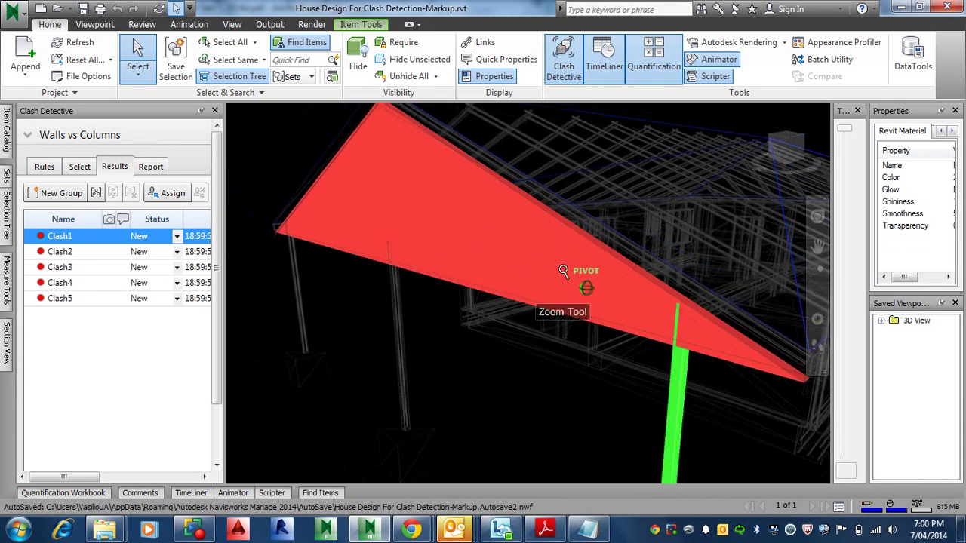
scroll(559, 272, "down", 2)
mouse_move(544, 270)
middle_mouse_down("shift")
mouse_move(582, 261)
mouse_move(646, 129)
mouse_move(682, 164)
mouse_move(612, 214)
mouse_move(329, 218)
middle_mouse_up("shift")
scroll(491, 277, "up", 8)
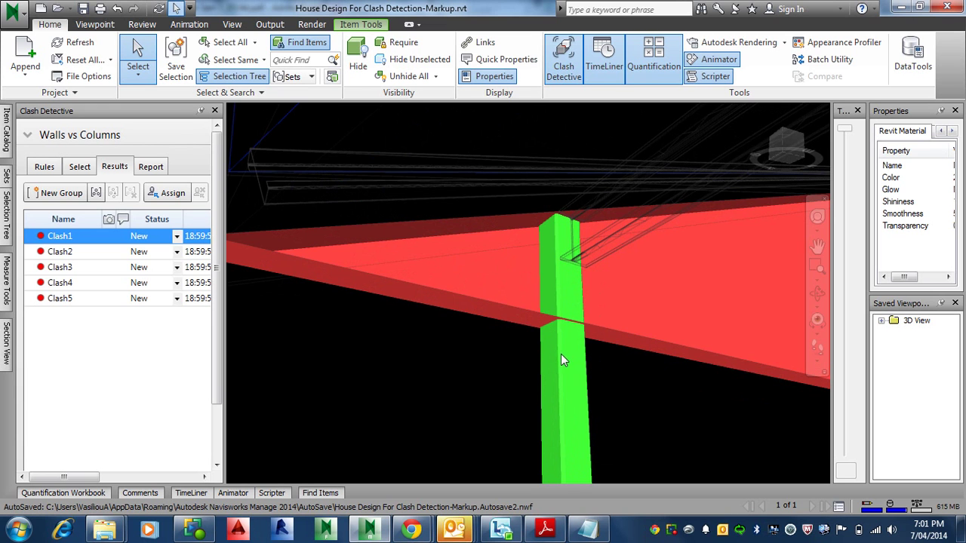
scroll(560, 354, "down", 5)
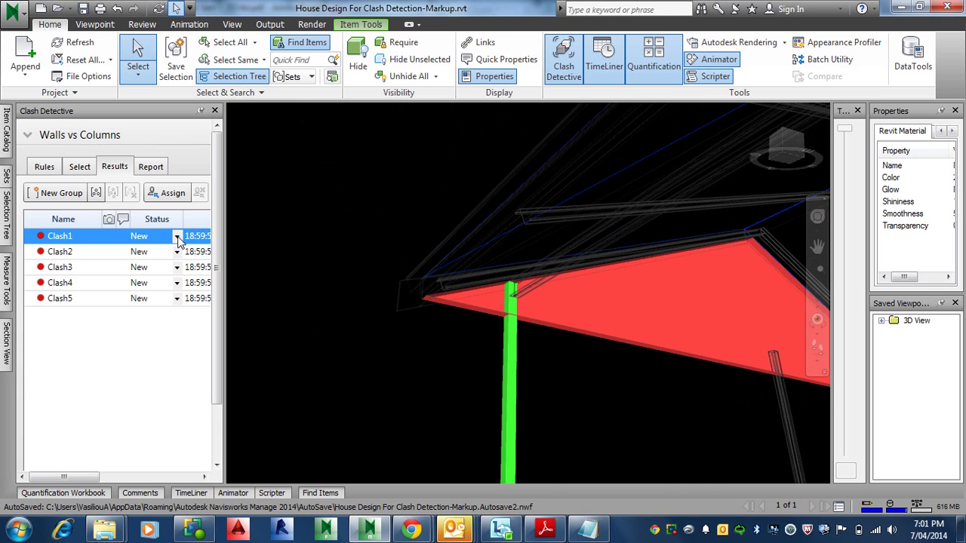
Set Clash1's status to Reviewed and save its viewpoint.
left_click(176, 236)
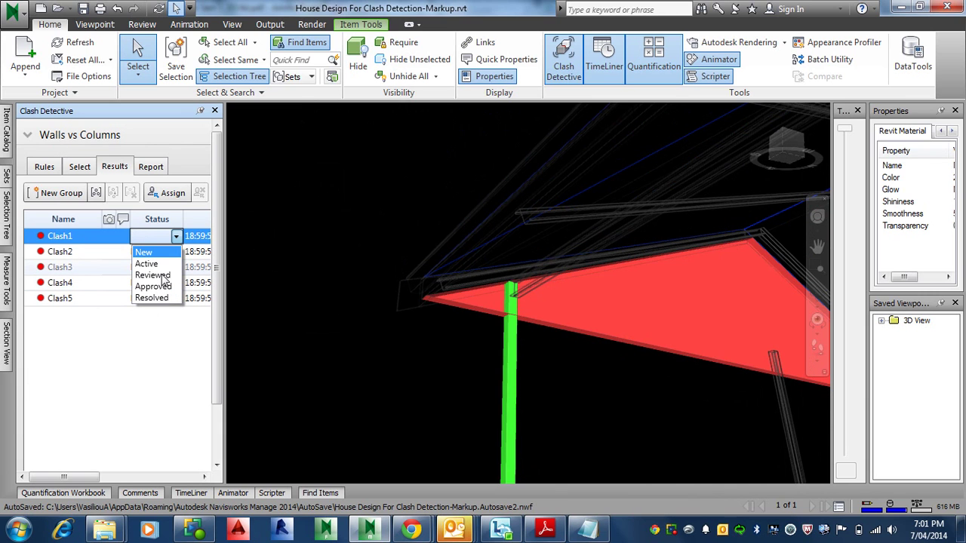
left_click(163, 276)
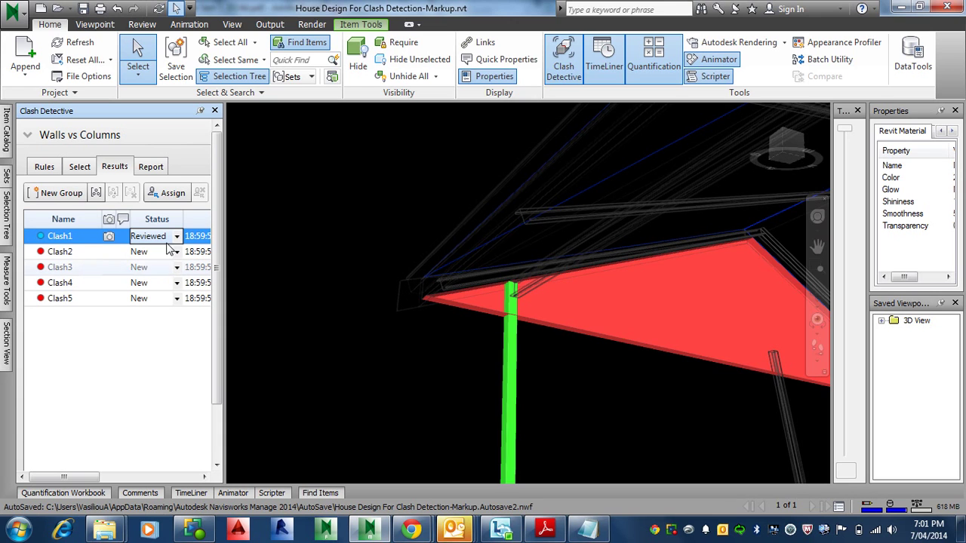
left_click(110, 236)
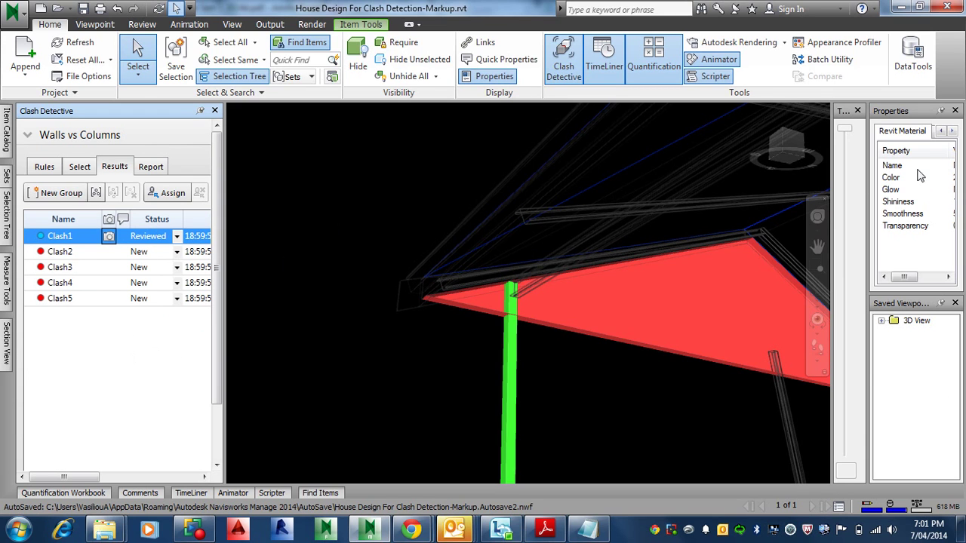
mouse_move(5, 238)
Return to the {3D} viewpoint, use Focus On Clash for Clash1, then display Clash2.
left_click(882, 322)
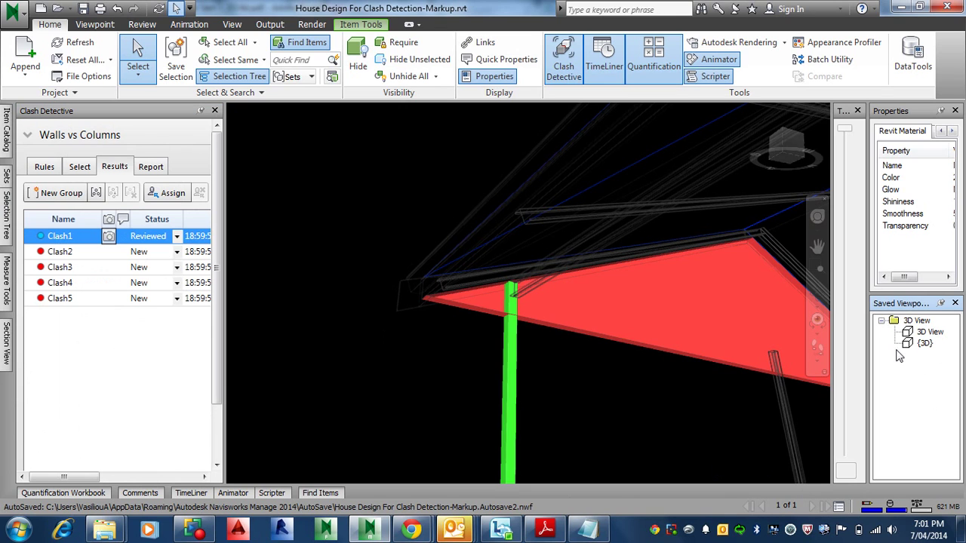
left_click(925, 344)
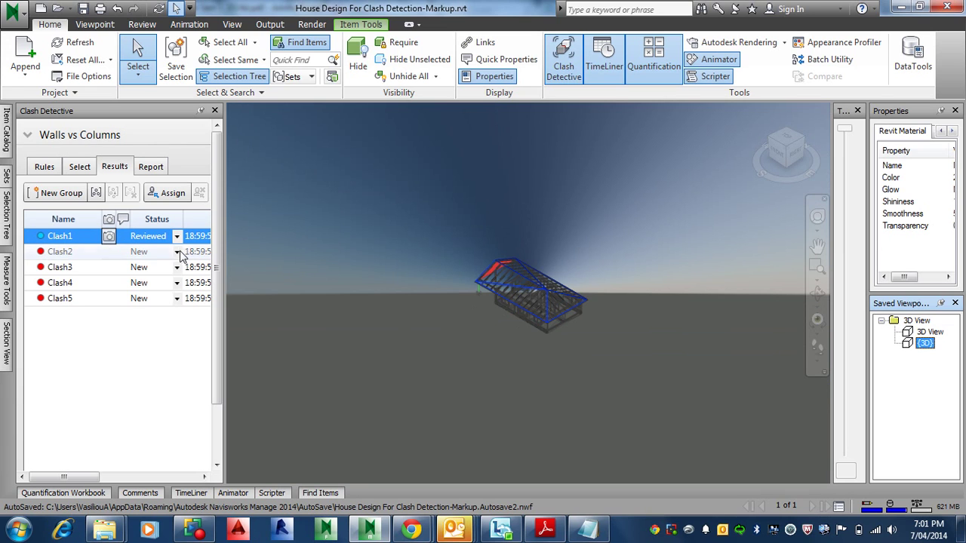
left_click(108, 238)
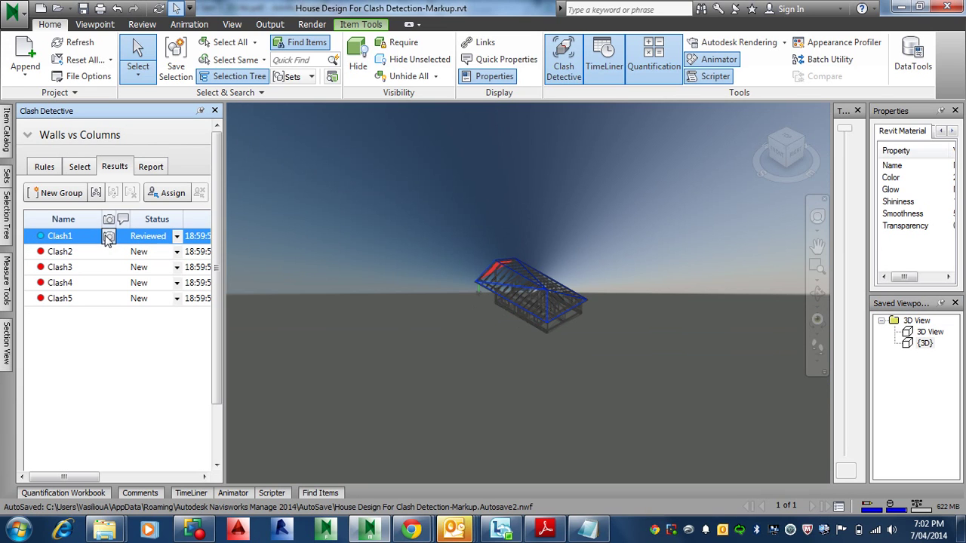
right_click(113, 243)
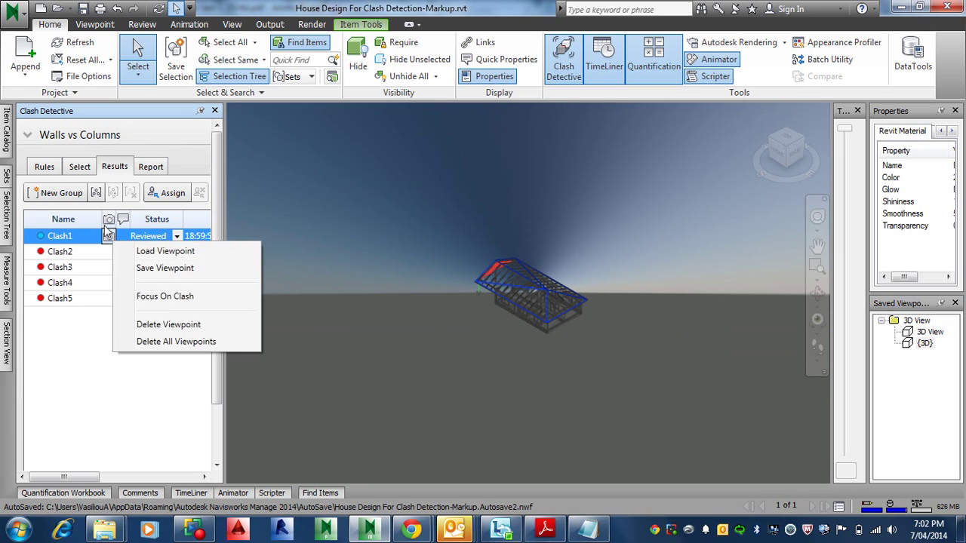
left_click(172, 296)
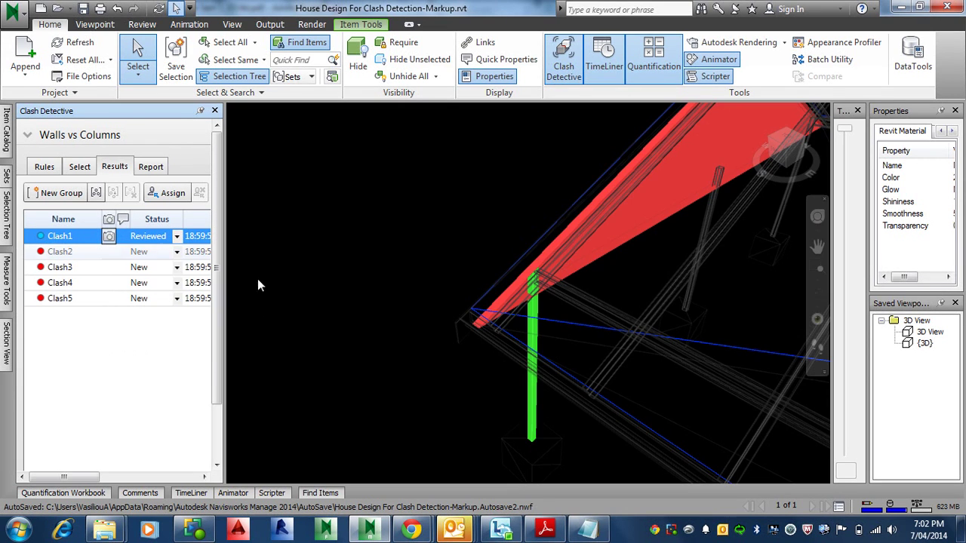
left_click(63, 255)
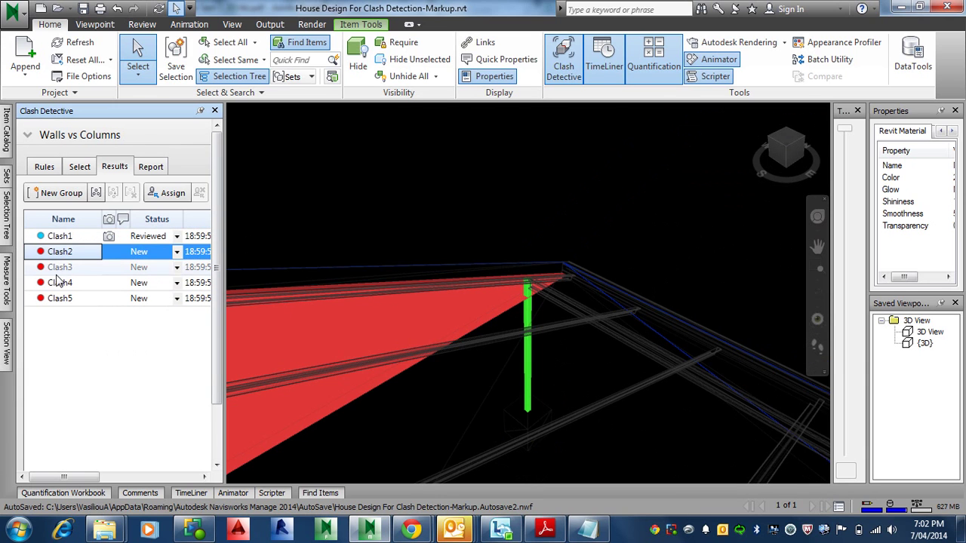
Select Clash3, then orbit, zoom and pan to see the whole clashing red wall.
left_click(60, 268)
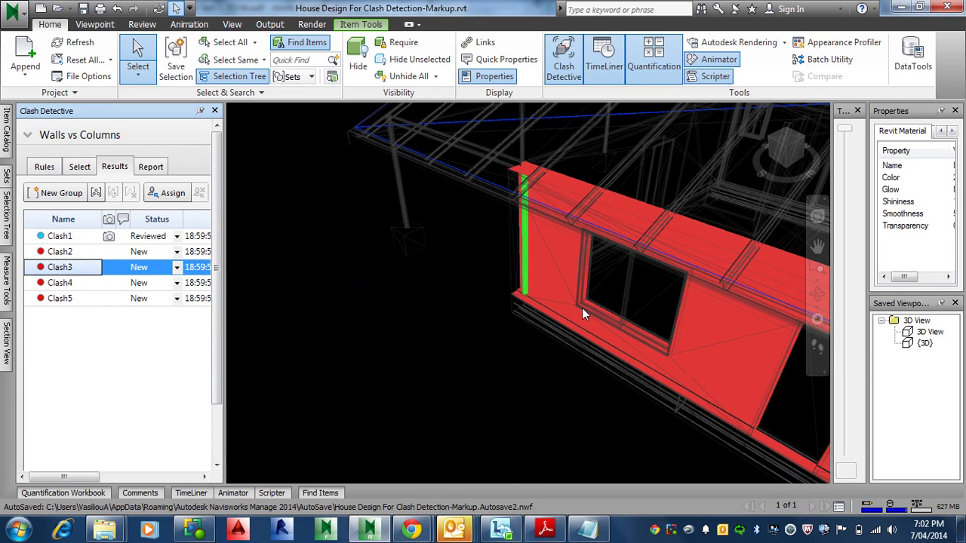
mouse_move(583, 306)
middle_mouse_down("shift")
mouse_move(679, 319)
mouse_move(795, 267)
mouse_move(734, 297)
mouse_move(703, 298)
mouse_move(761, 296)
mouse_move(729, 290)
middle_mouse_up("shift")
scroll(513, 268, "up", 5)
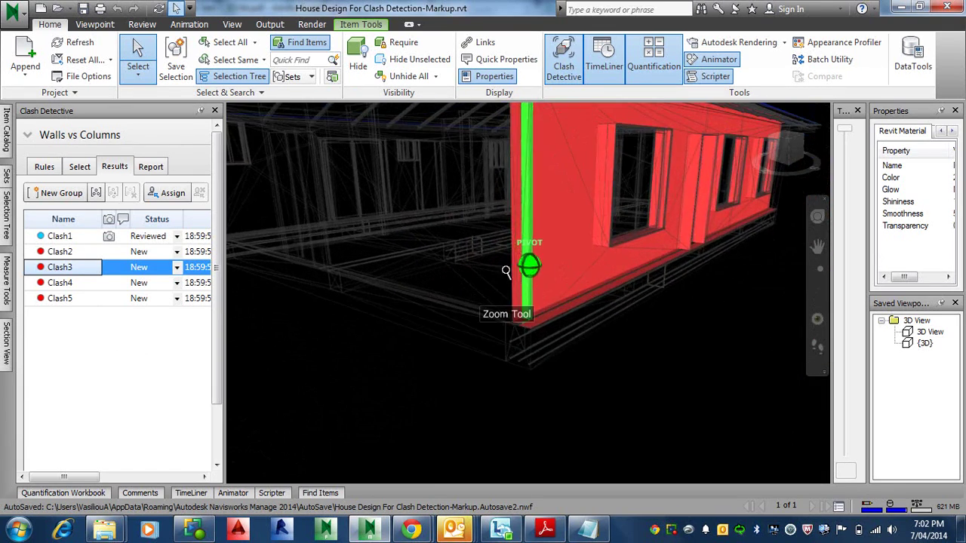
scroll(505, 270, "down", 3)
middle_click_drag(505, 270, 690, 260)
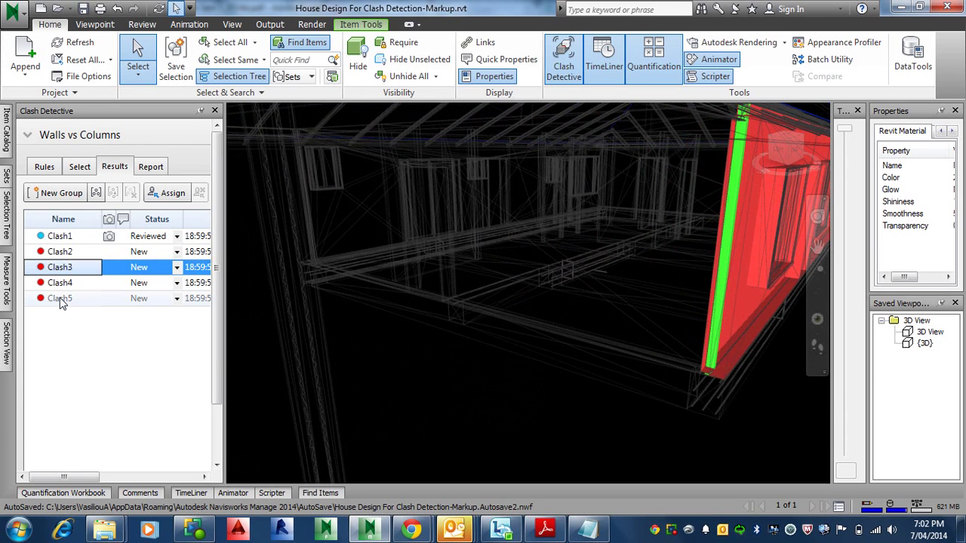
Select Clash4 and orbit and zoom in around the red wall.
left_click(60, 283)
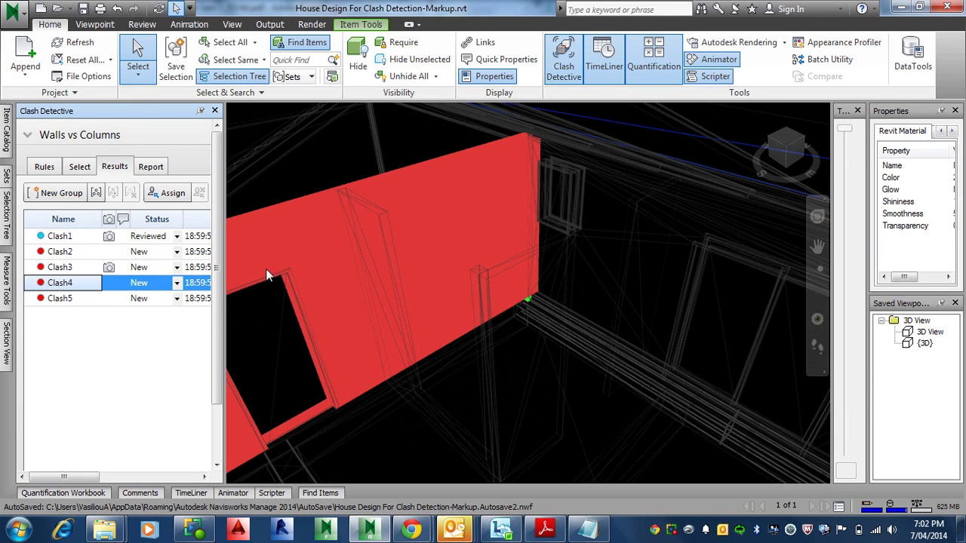
middle_click_drag(485, 287, 545, 319, "shift")
scroll(497, 296, "up", 2)
scroll(497, 296, "up", 5)
scroll(570, 259, "up", 3)
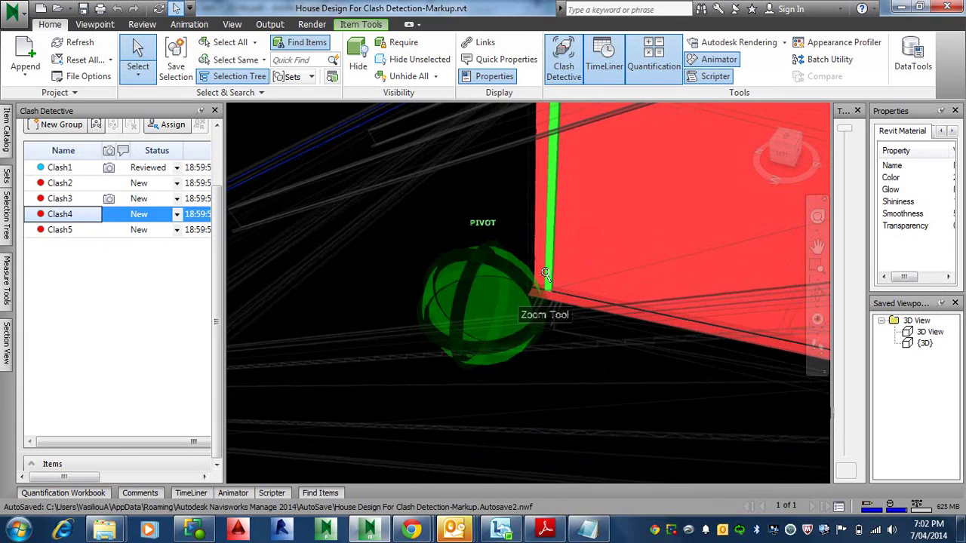
Select Clash5 and orbit to a lower side view of the column through the roof.
left_click(60, 231)
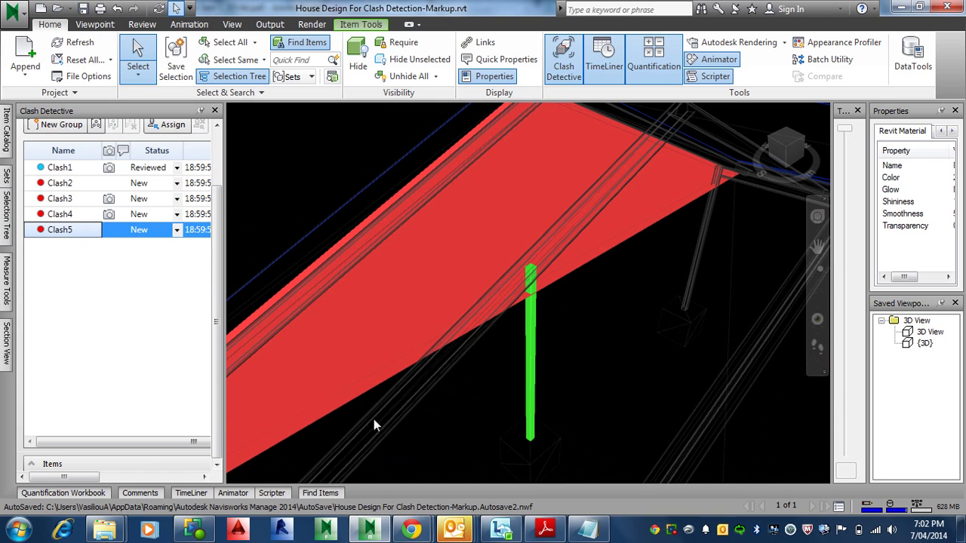
scroll(107, 279, "up", 3)
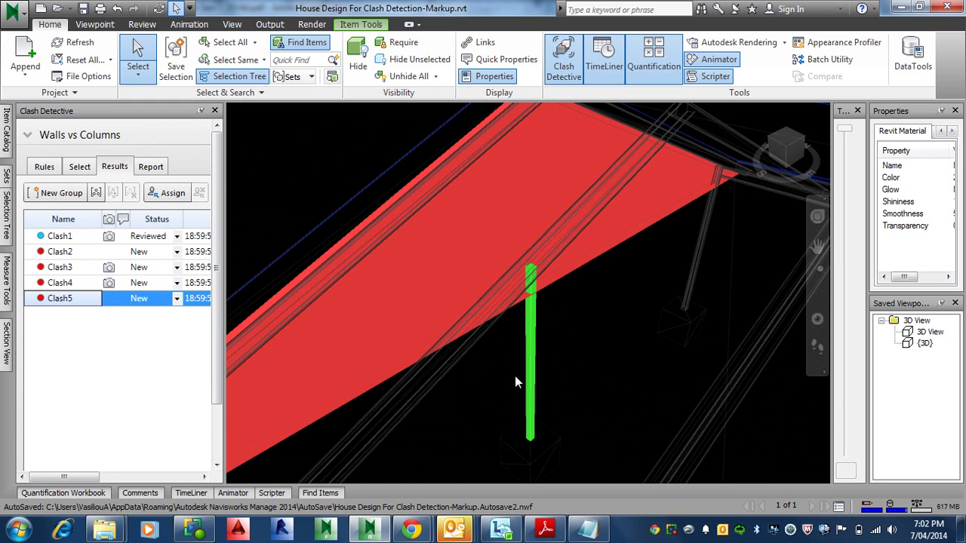
scroll(490, 375, "down", 5)
scroll(453, 355, "down", 2)
middle_click_drag(451, 358, 425, 353, "shift")
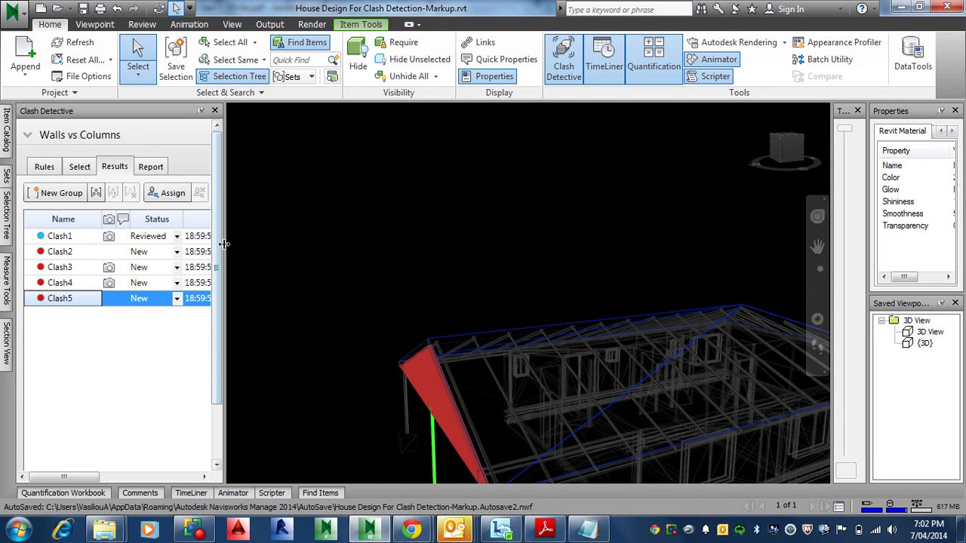
Widen the clash results panel, mark Clash2 Resolved, and re-run the Walls vs Columns test.
left_click_drag(224, 249, 545, 261)
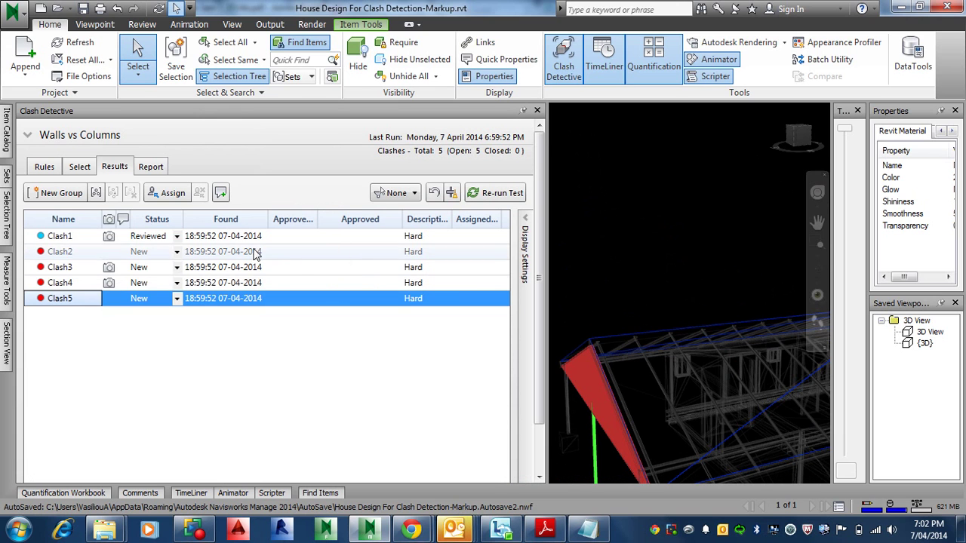
left_click(170, 237)
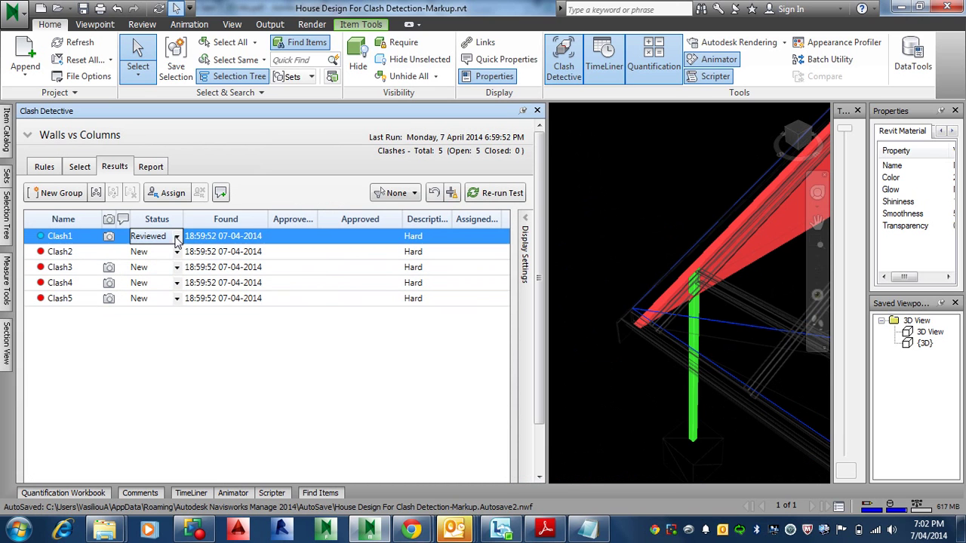
left_click(174, 252)
left_click(176, 252)
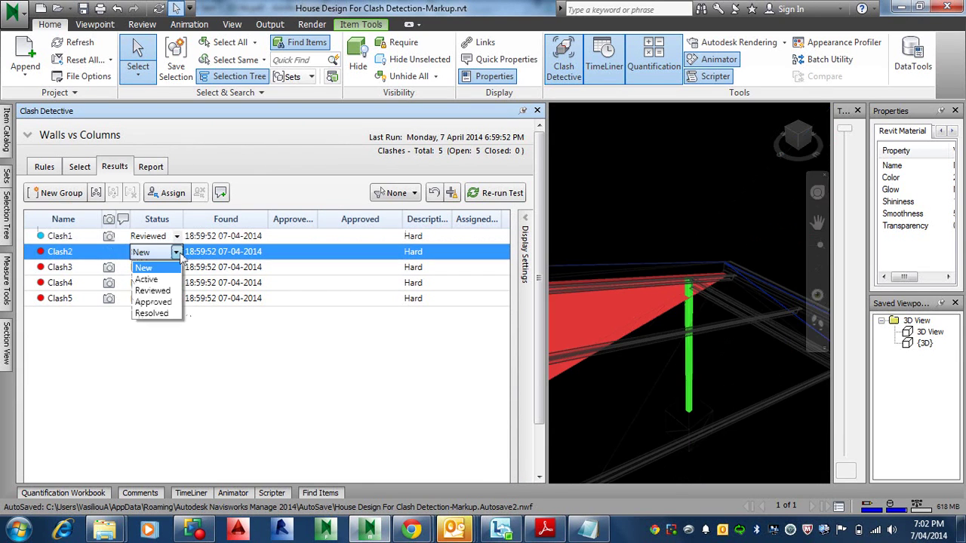
left_click(155, 313)
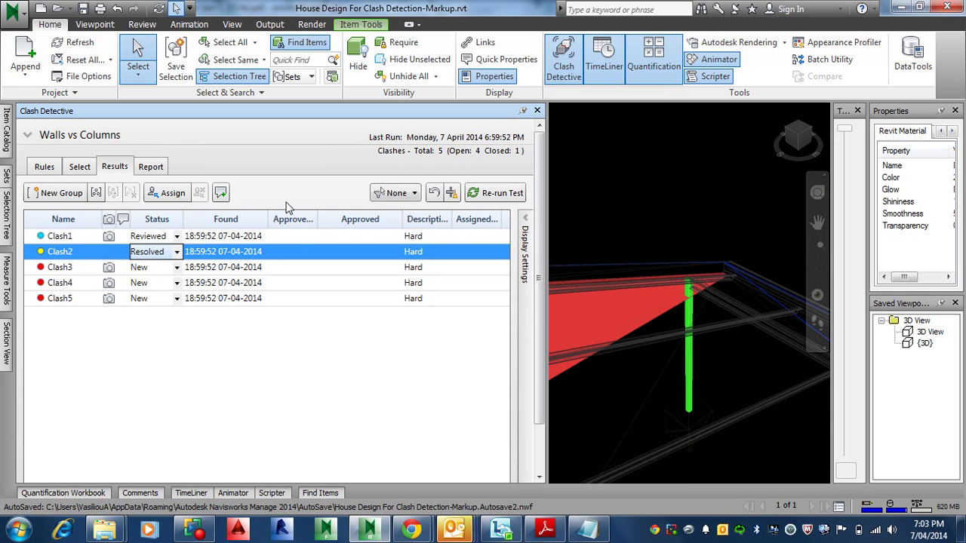
left_click(494, 194)
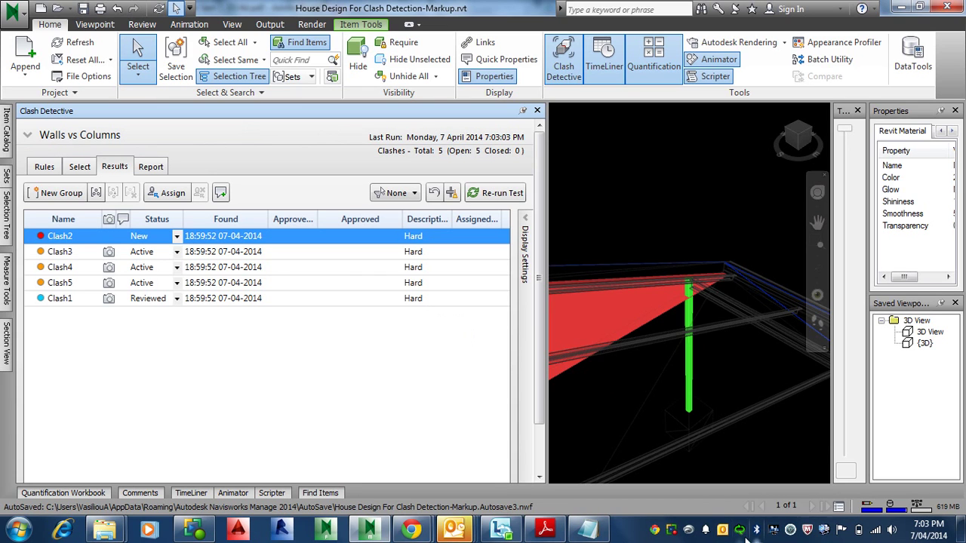
Locate the My Screen Recorder Pro tray icon and show its menu with Stop Recording.
right_click(739, 537)
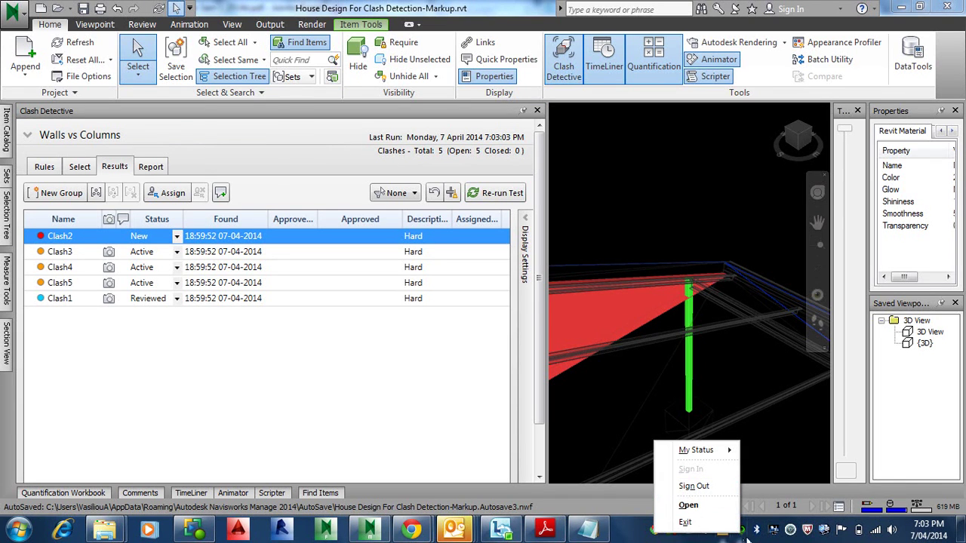
right_click(650, 530)
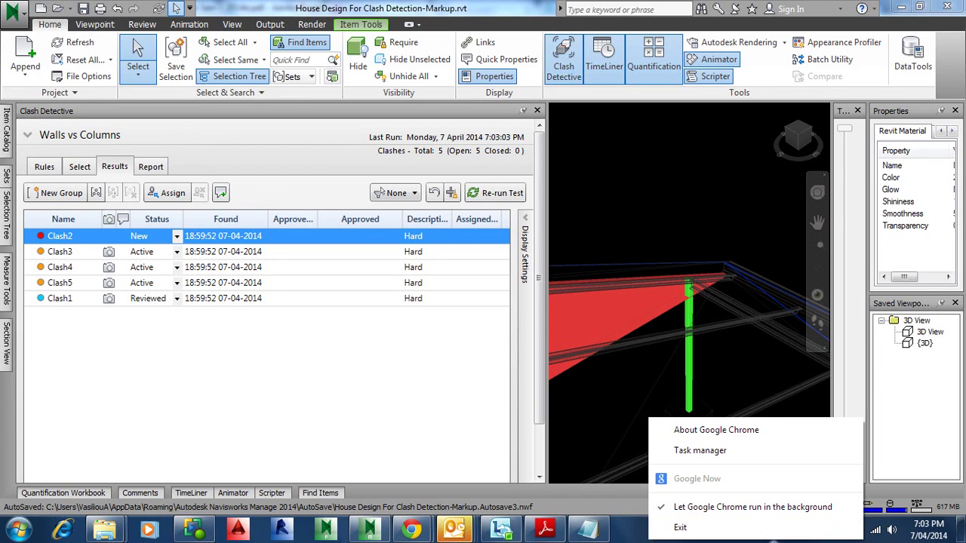
left_click(592, 416)
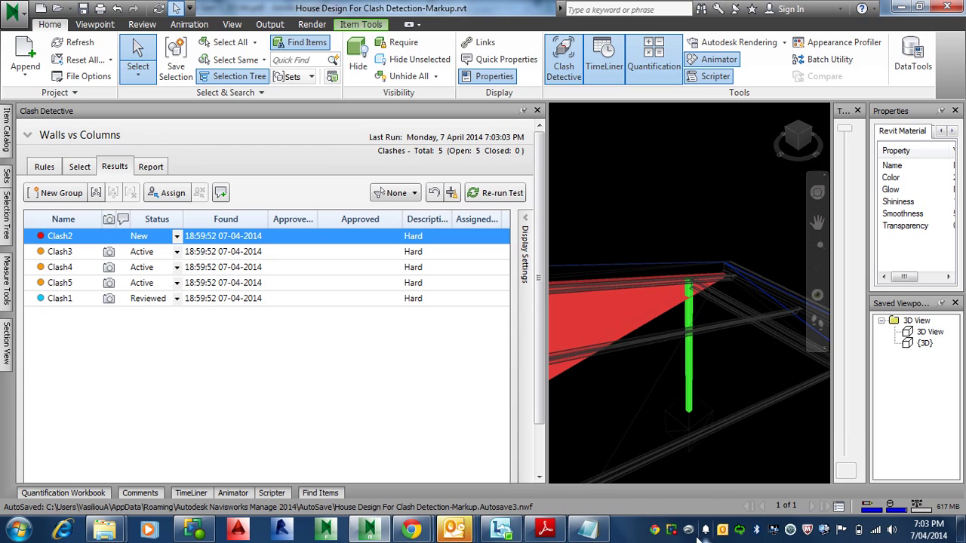
right_click(674, 531)
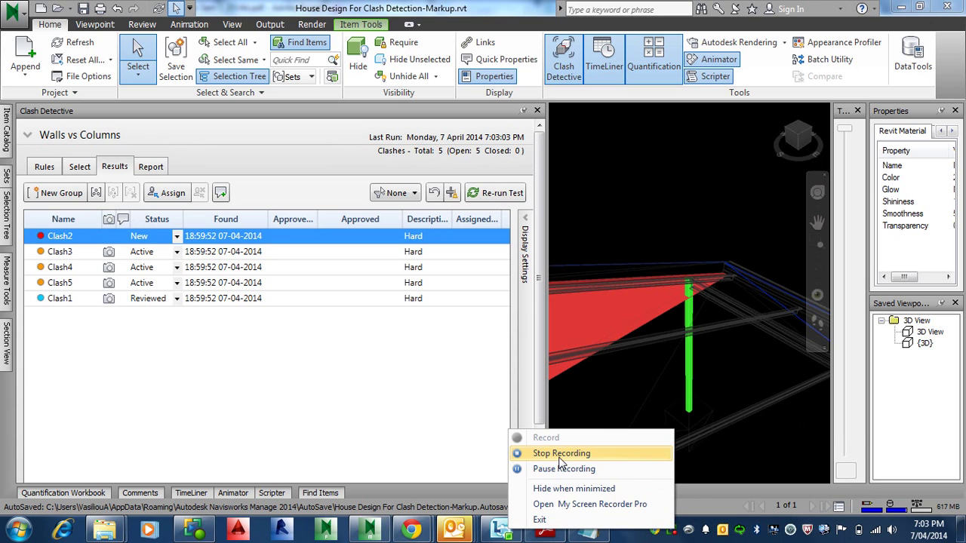